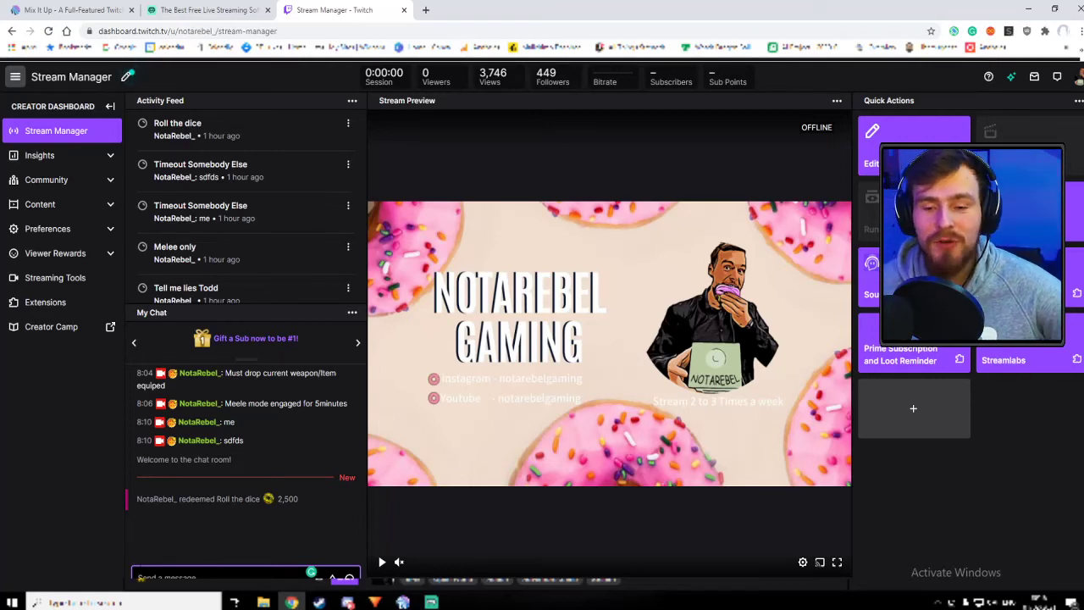
- Redeem the 800-point "Tell me lies Todd" reward from the chat's Rewards & Challenges list
{"action": "left_click", "coordinate": [343, 579]}
{"action": "scroll", "coordinate": [224, 508], "scroll_direction": "down", "scroll_amount": 3}
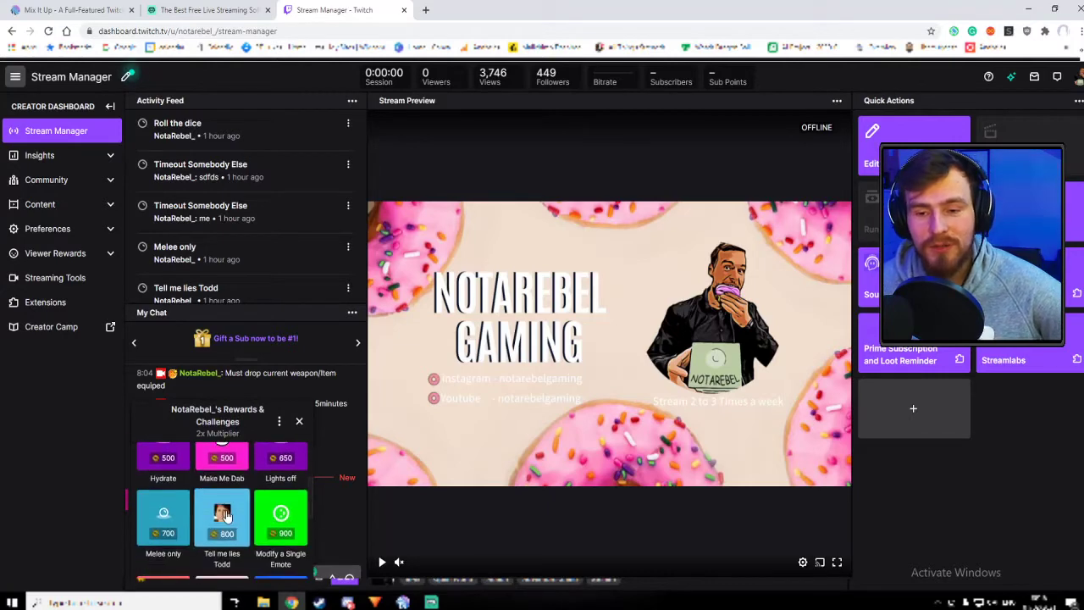
{"action": "left_click", "coordinate": [222, 515]}
{"action": "left_click", "coordinate": [221, 569]}
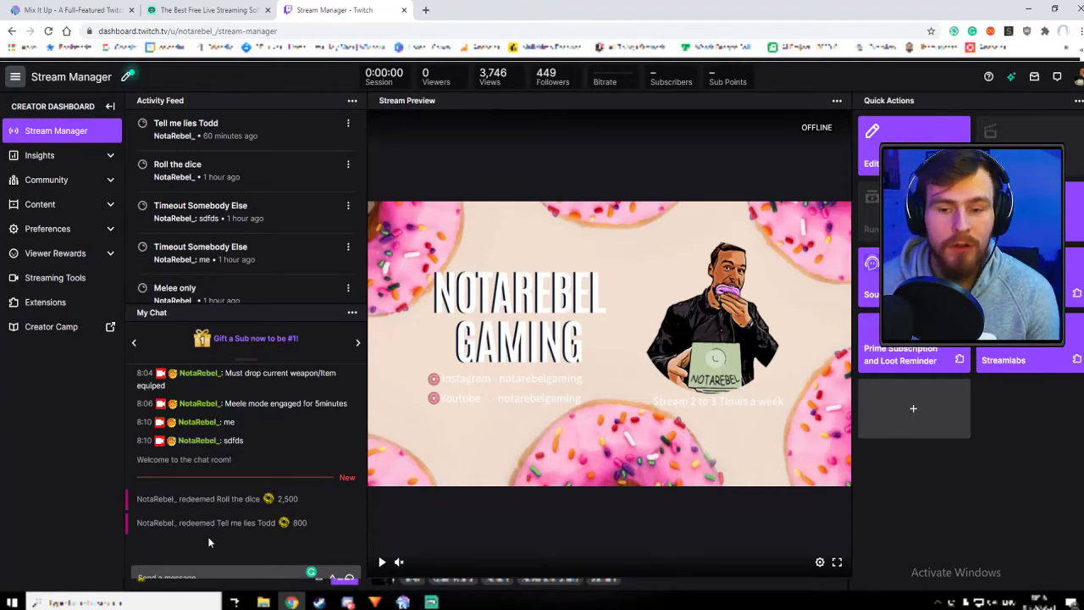
- Reopen the chat's Rewards & Challenges list and look through the available channel point rewards
{"action": "left_click", "coordinate": [151, 583]}
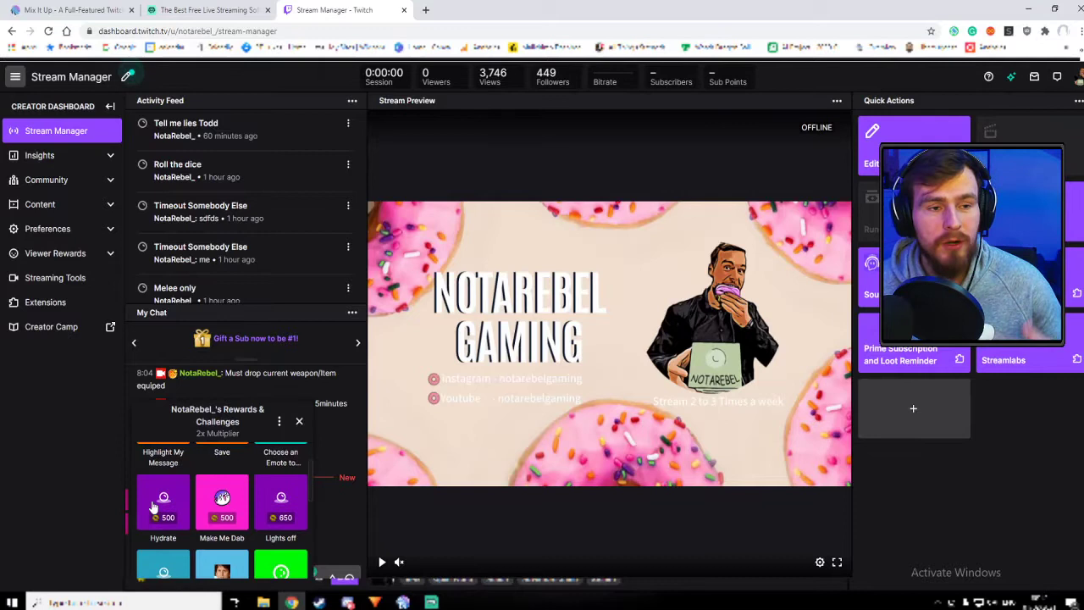
{"action": "scroll", "coordinate": [222, 500], "scroll_direction": "down", "scroll_amount": 1}
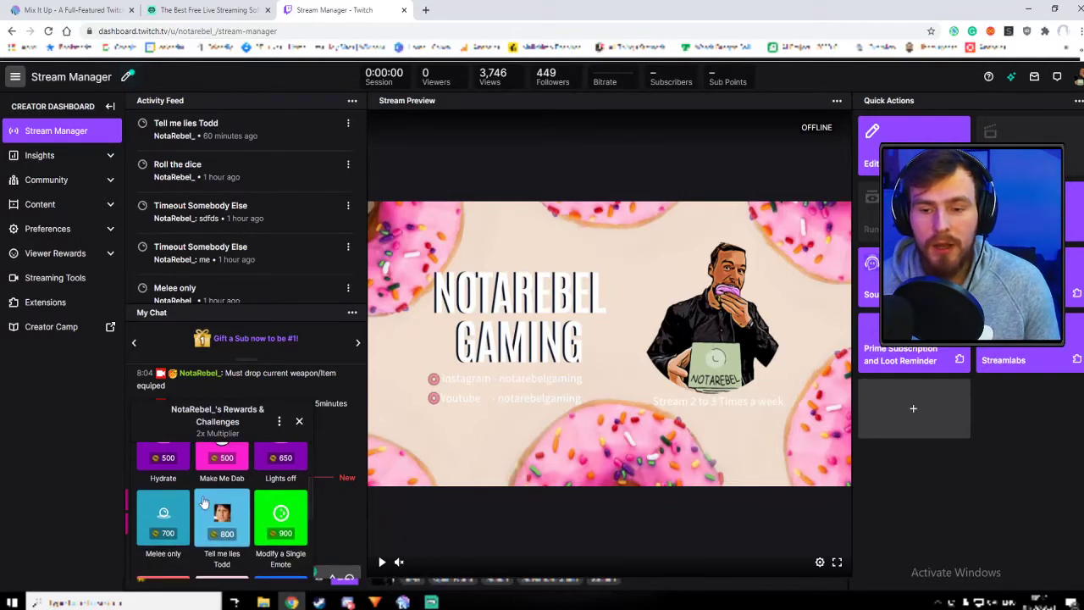
{"action": "scroll", "coordinate": [271, 517], "scroll_direction": "up", "scroll_amount": 1}
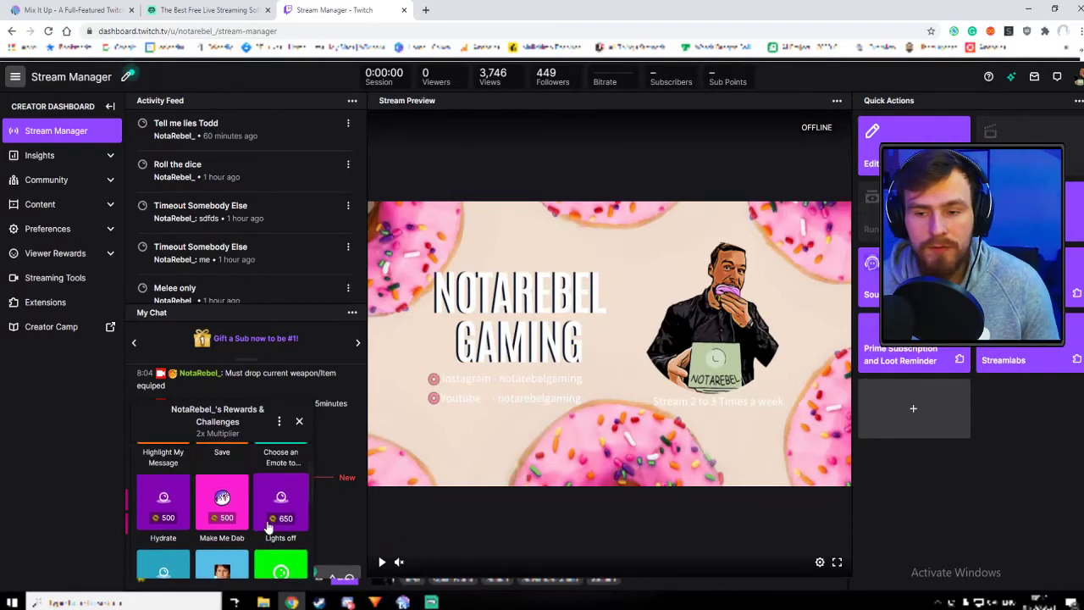
{"action": "scroll", "coordinate": [271, 517], "scroll_direction": "down", "scroll_amount": 2}
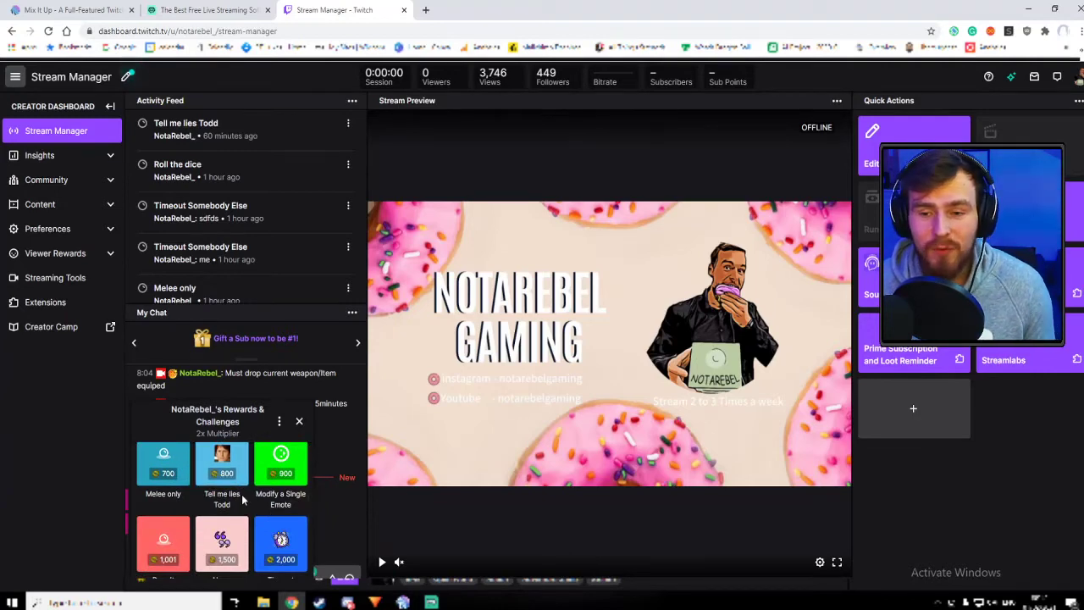
- Switch to the Mix It Up website and examine its features, including the Twitch Channel Points section
{"action": "left_click", "coordinate": [96, 7]}
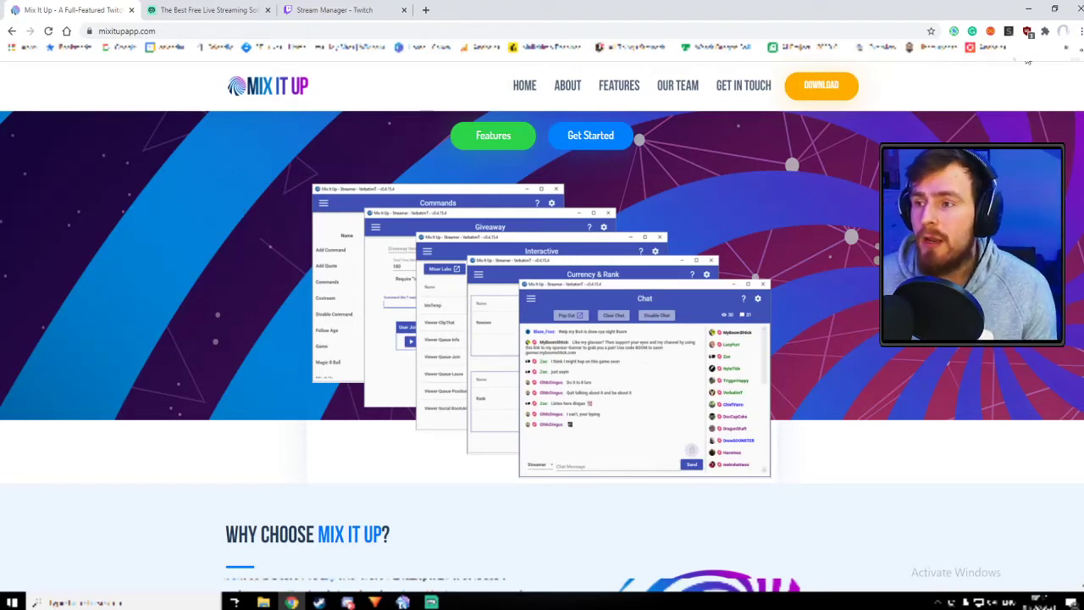
{"action": "left_click", "coordinate": [508, 138]}
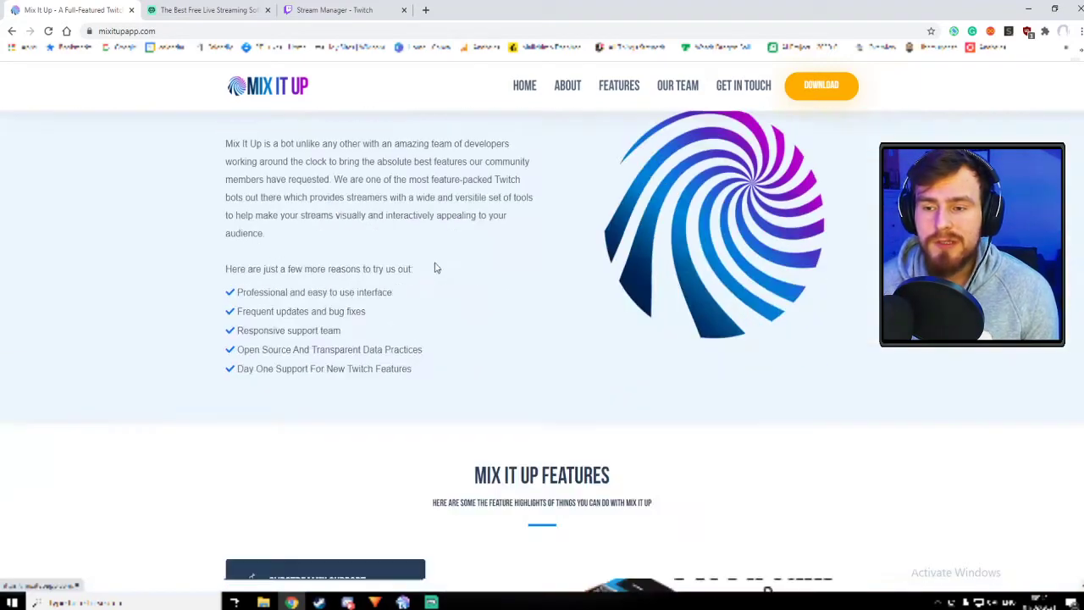
{"action": "scroll", "coordinate": [479, 216], "scroll_direction": "down", "scroll_amount": 2}
{"action": "scroll", "coordinate": [474, 221], "scroll_direction": "up", "scroll_amount": 3}
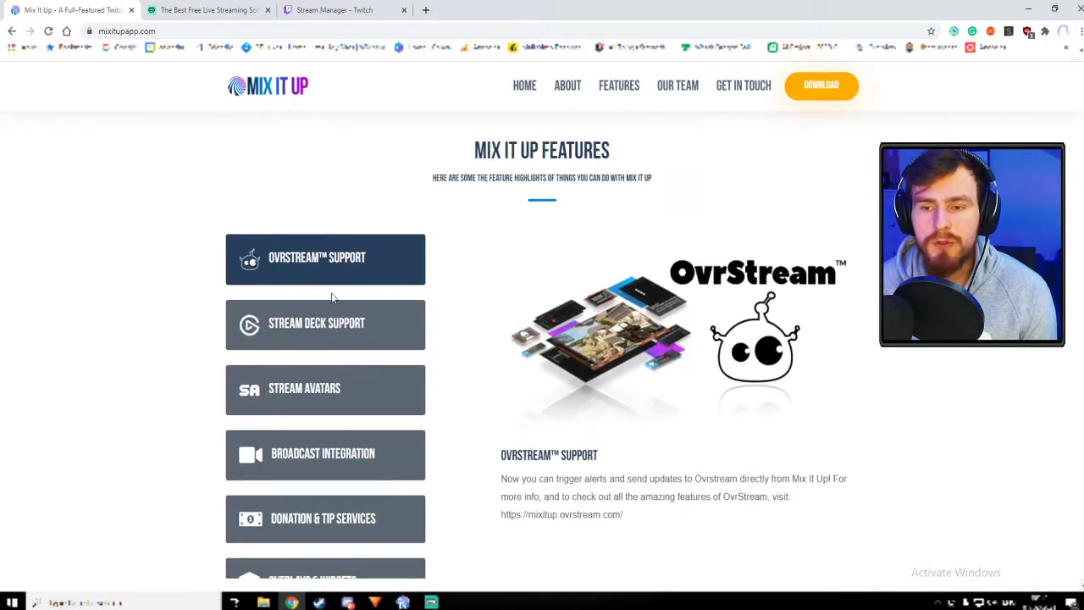
{"action": "scroll", "coordinate": [452, 266], "scroll_direction": "down", "scroll_amount": 3}
{"action": "scroll", "coordinate": [561, 246], "scroll_direction": "down", "scroll_amount": 5}
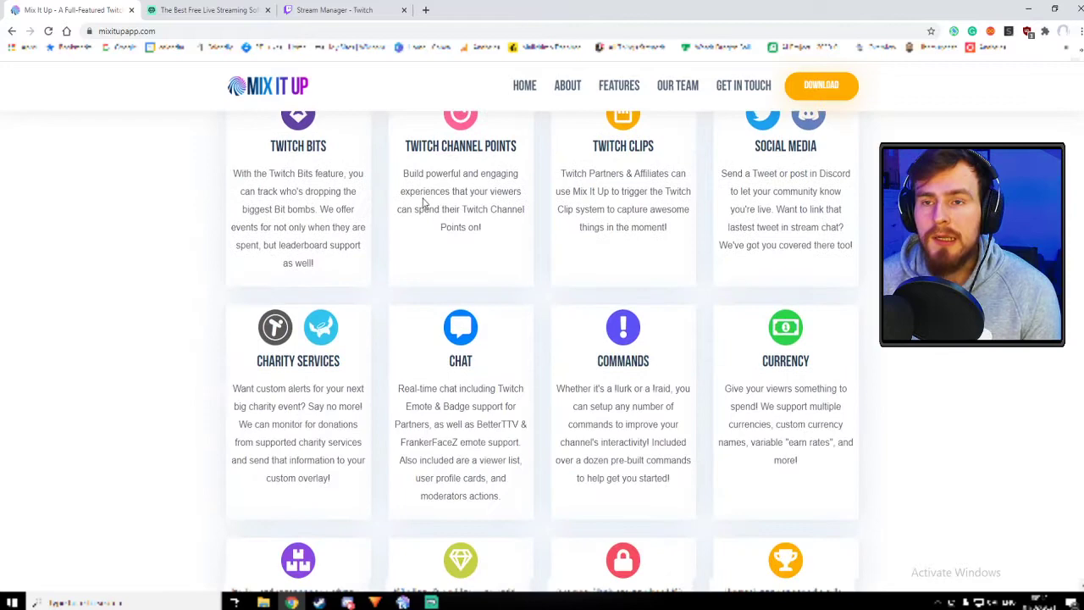
{"action": "scroll", "coordinate": [370, 303], "scroll_direction": "up", "scroll_amount": 2}
{"action": "scroll", "coordinate": [443, 223], "scroll_direction": "down", "scroll_amount": 1}
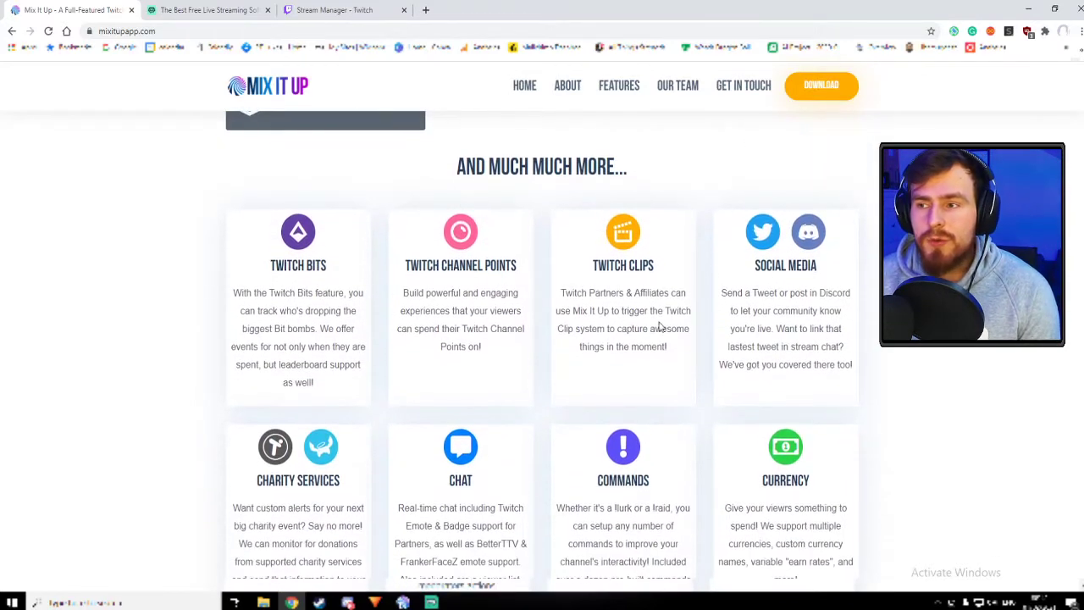
- Switch to the Mix It Up application and expand the Overlay entry in its Services to view the browser source URL
{"action": "left_click", "coordinate": [1027, 8]}
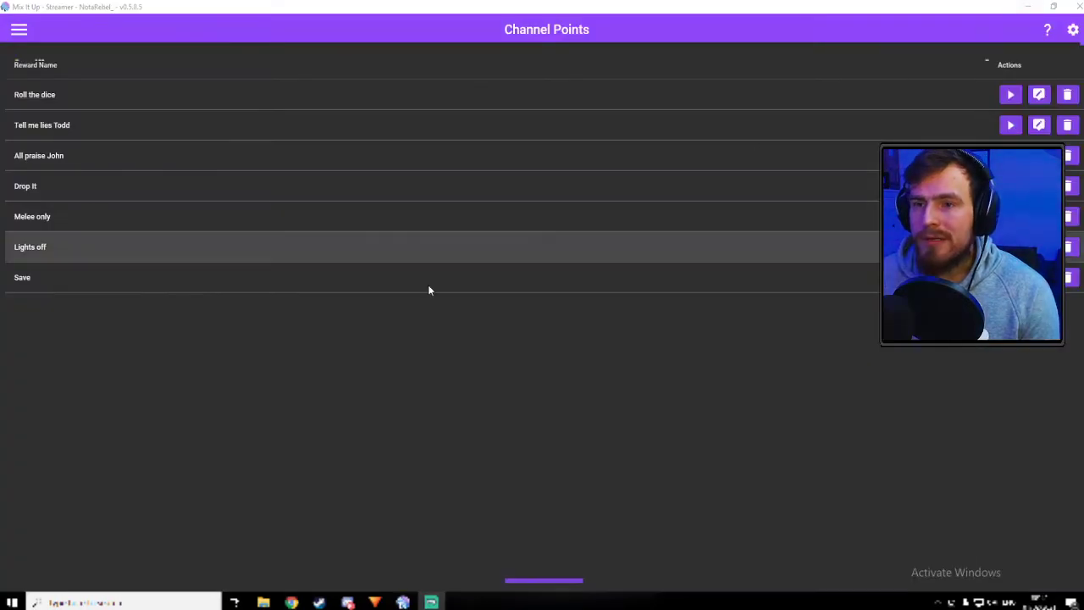
{"action": "left_click", "coordinate": [19, 30]}
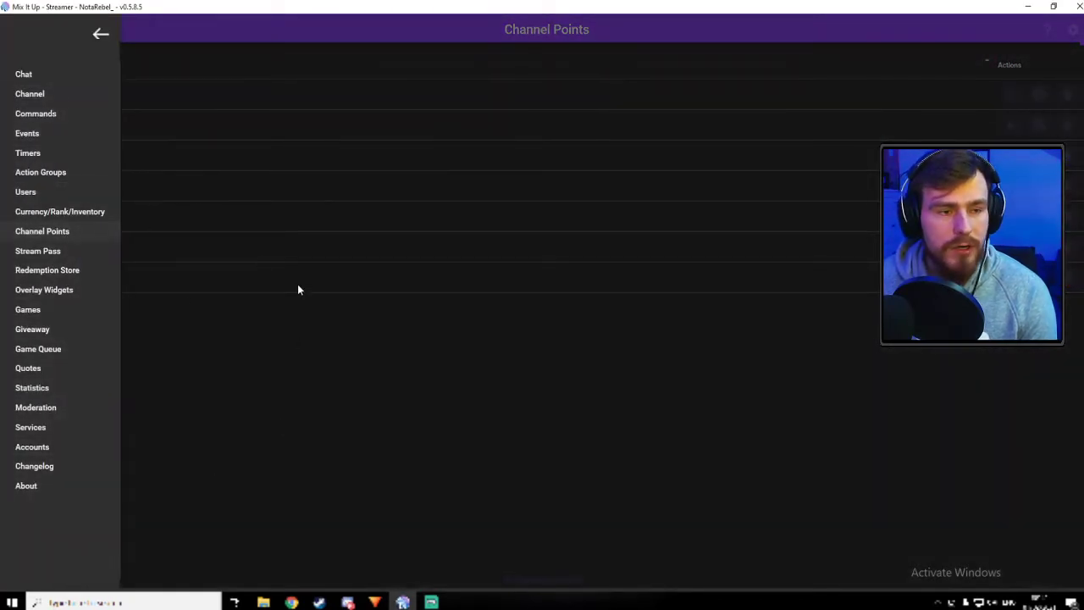
{"action": "left_click", "coordinate": [61, 428]}
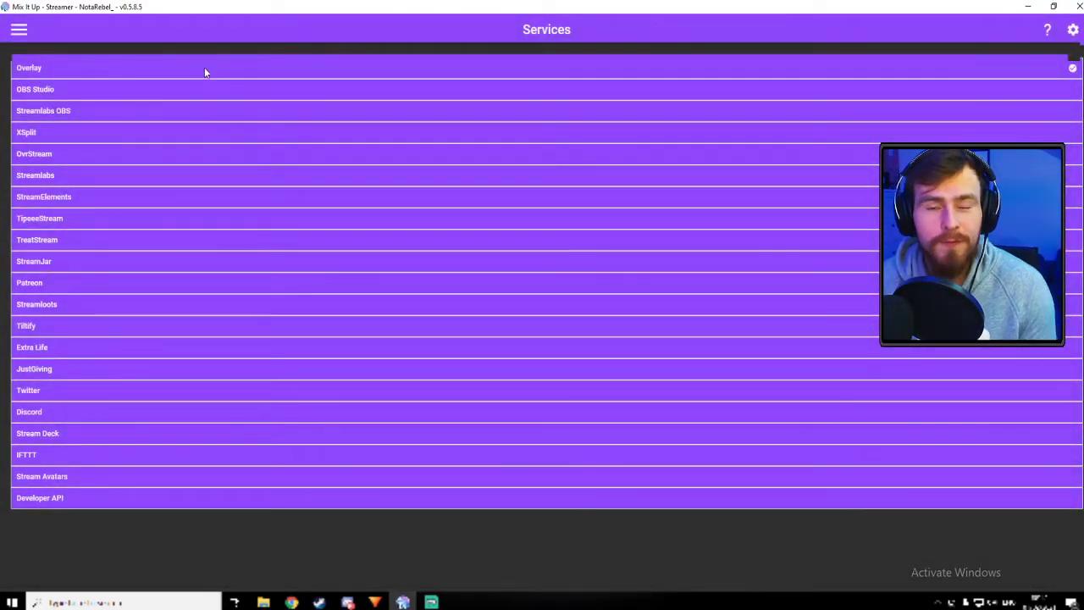
{"action": "left_click", "coordinate": [204, 69]}
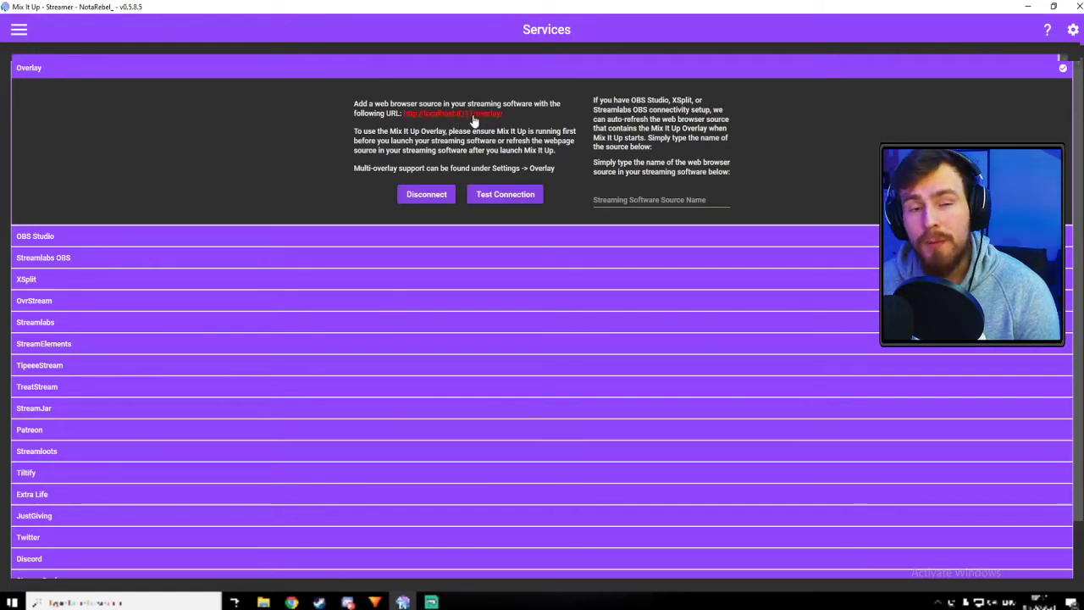
- Switch to Streamlabs OBS and check the overlay URL in the "mix it up" browser source settings, leaving them unchanged
{"action": "key", "text": "alt+Tab"}
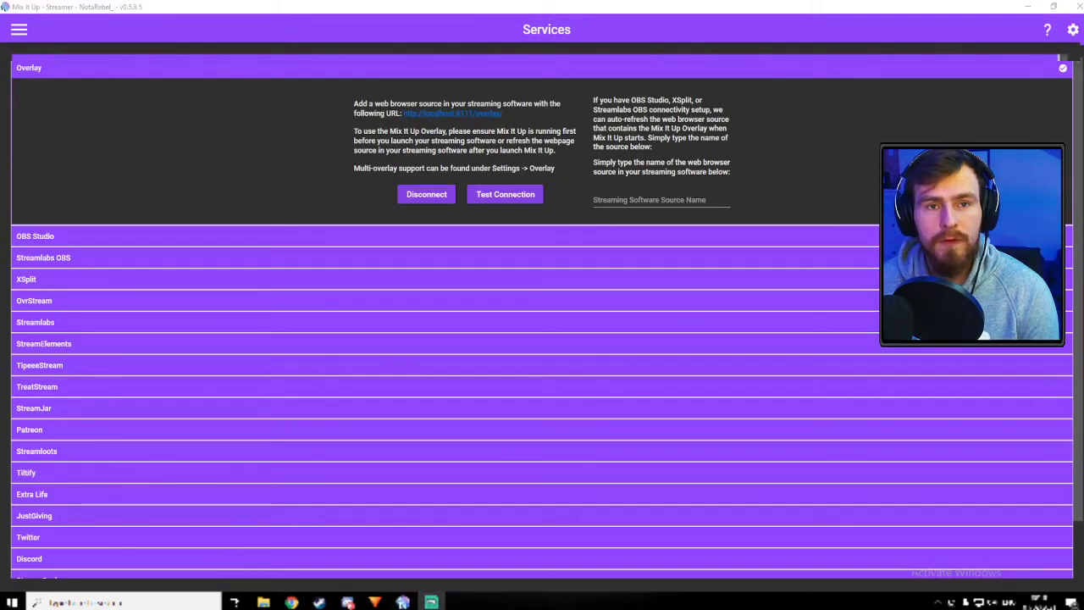
{"action": "left_click_drag", "start_coordinate": [534, 42], "coordinate": [772, 17]}
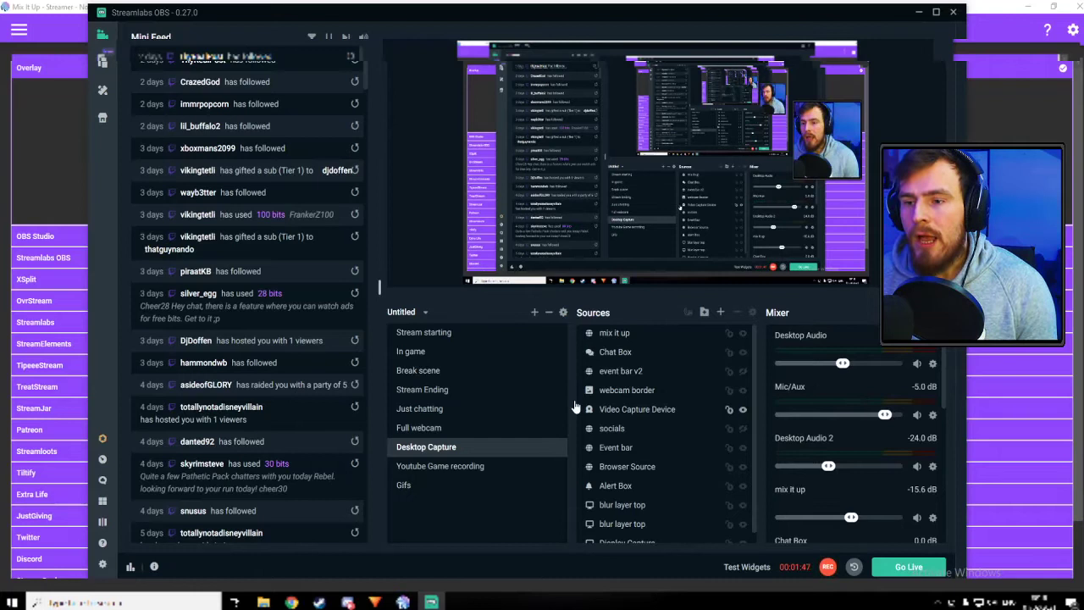
{"action": "left_click", "coordinate": [637, 337]}
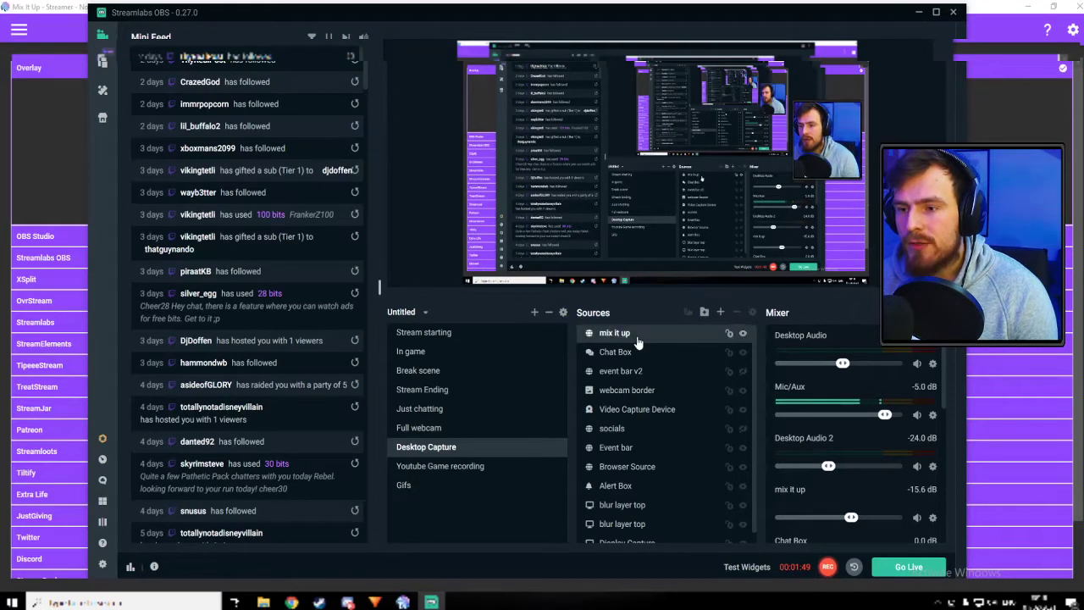
{"action": "double_click", "coordinate": [637, 337]}
{"action": "triple_click", "coordinate": [575, 227]}
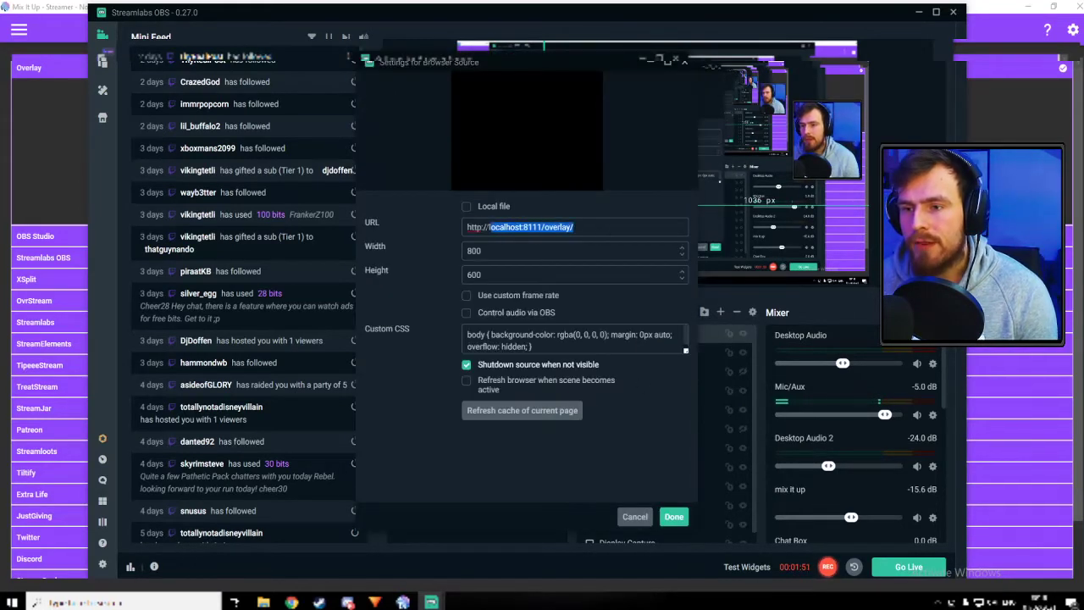
{"action": "key", "text": "Escape"}
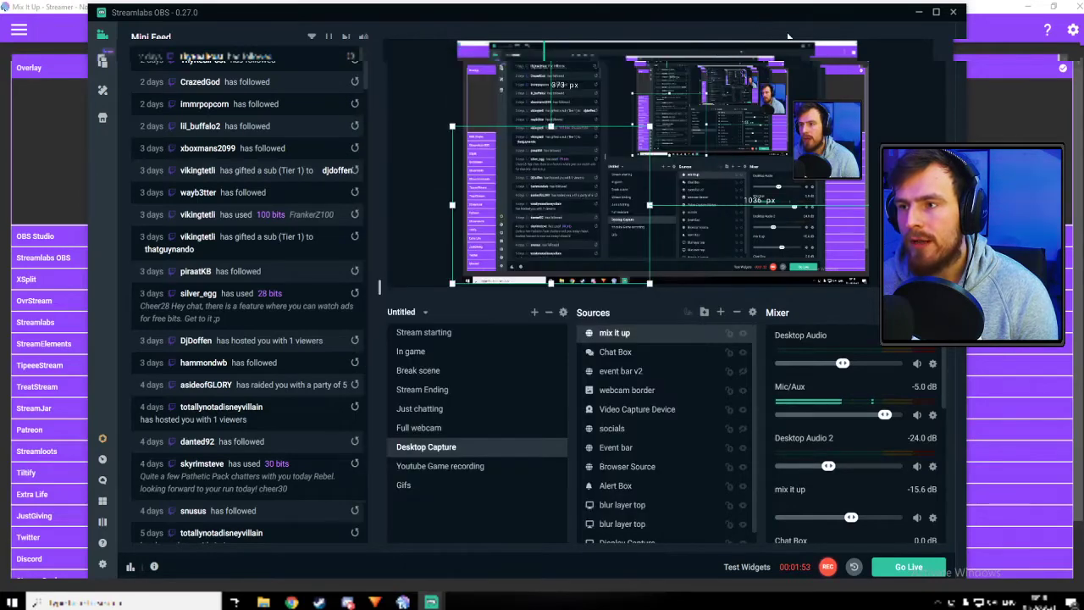
- Arrange the Mix It Up and Streamlabs OBS windows to view the Overlay service together with the browser source settings
{"action": "left_click", "coordinate": [982, 133]}
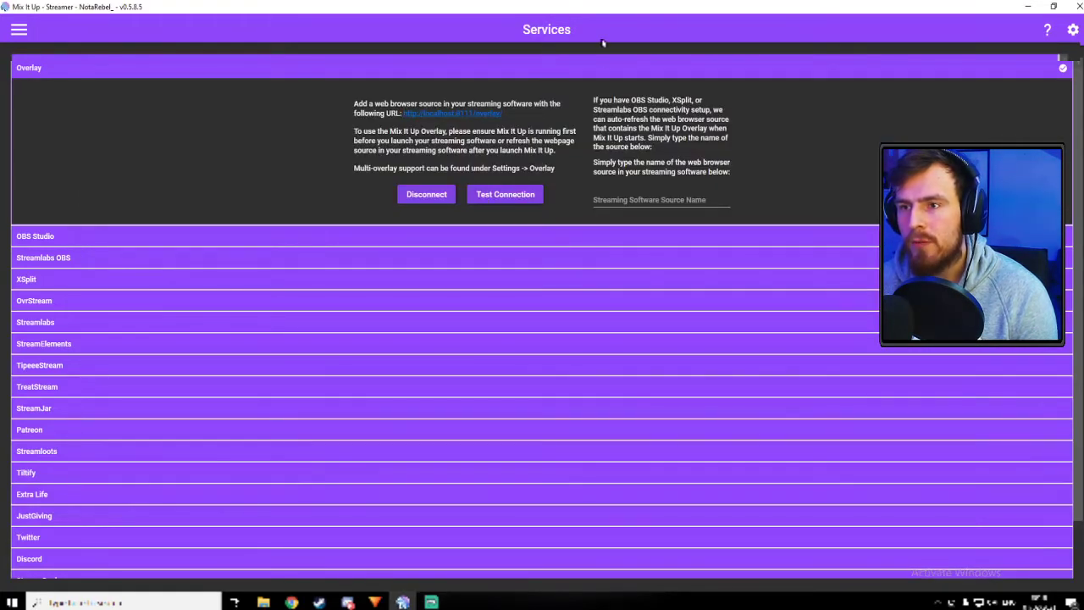
{"action": "left_click_drag", "start_coordinate": [603, 41], "coordinate": [498, 44]}
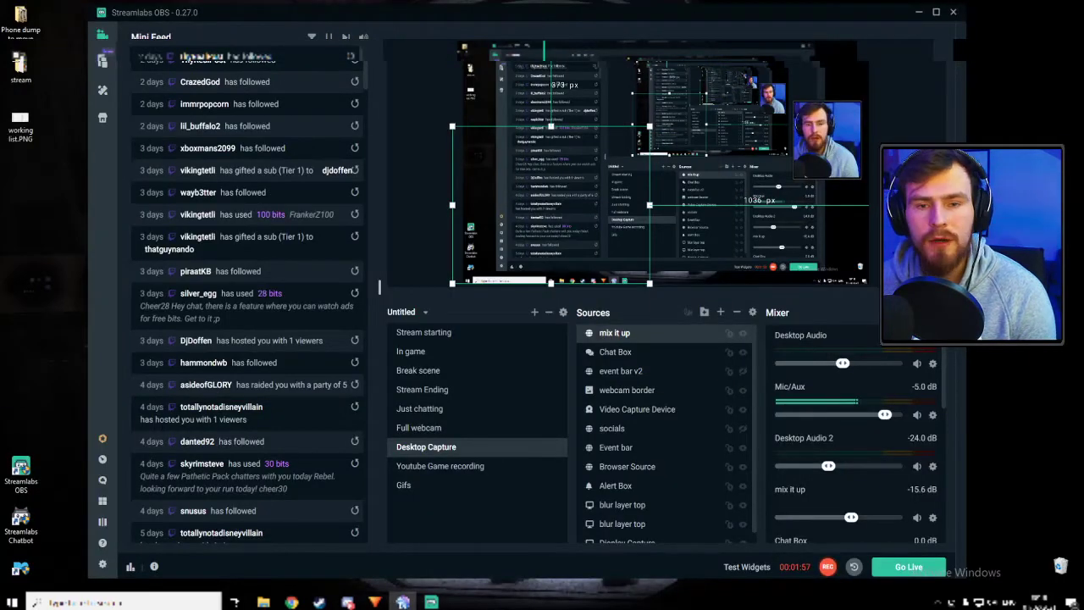
{"action": "key", "text": "alt+Tab"}
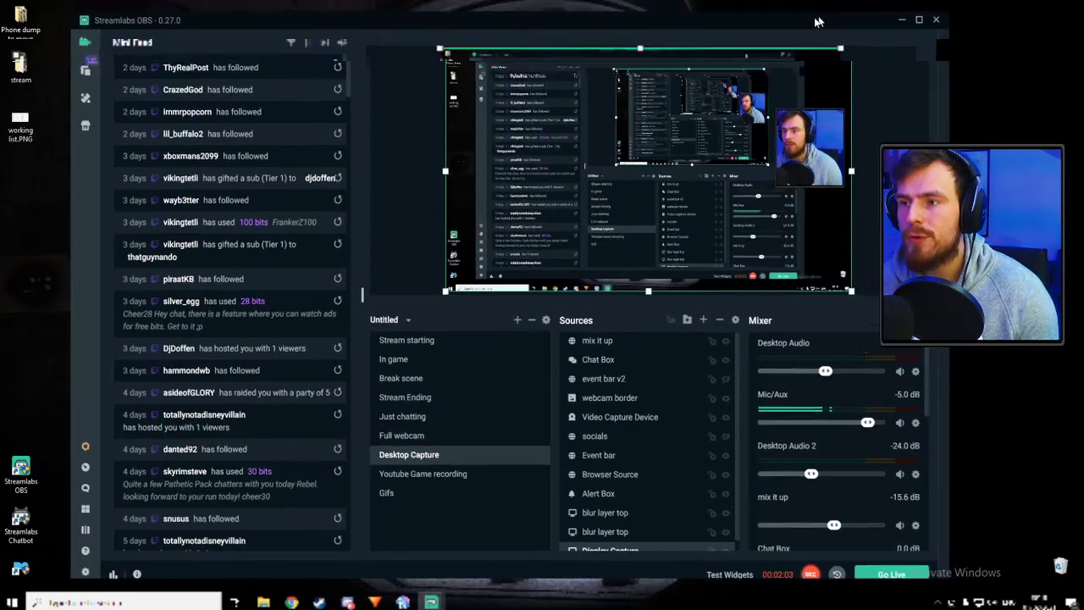
{"action": "left_click", "coordinate": [901, 18]}
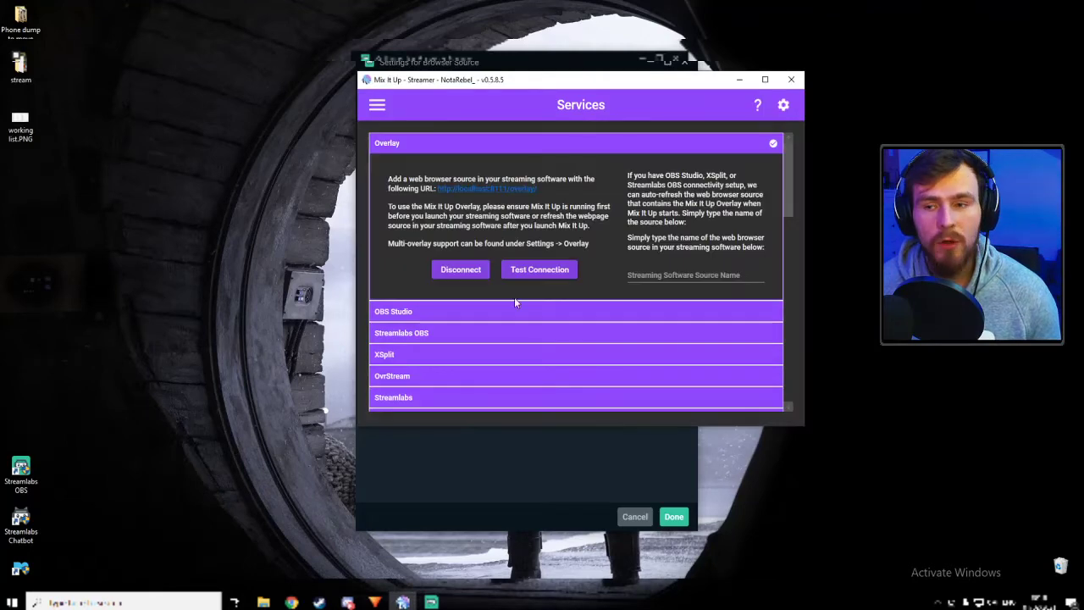
- Maximize Mix It Up and expand the OBS Studio and Streamlabs OBS services to view their connection options
{"action": "left_click", "coordinate": [765, 79]}
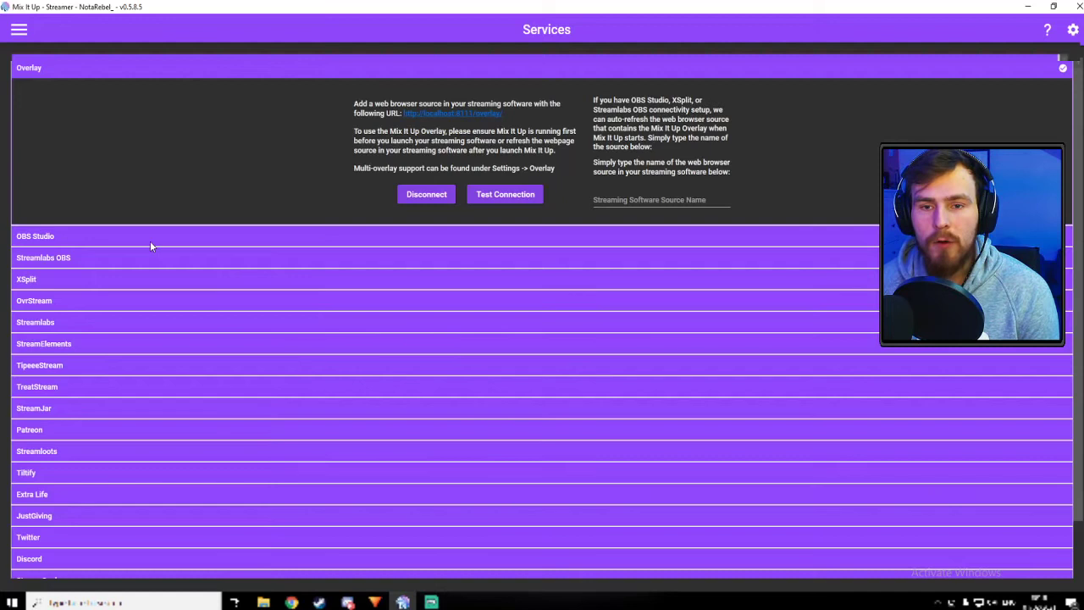
{"action": "left_click", "coordinate": [27, 239]}
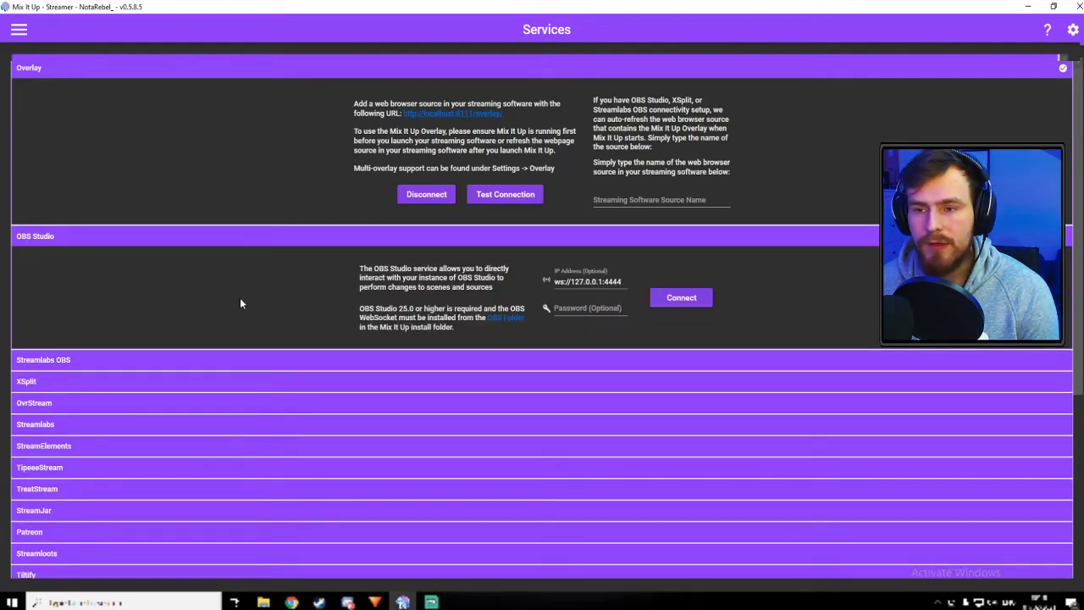
{"action": "left_click", "coordinate": [136, 360]}
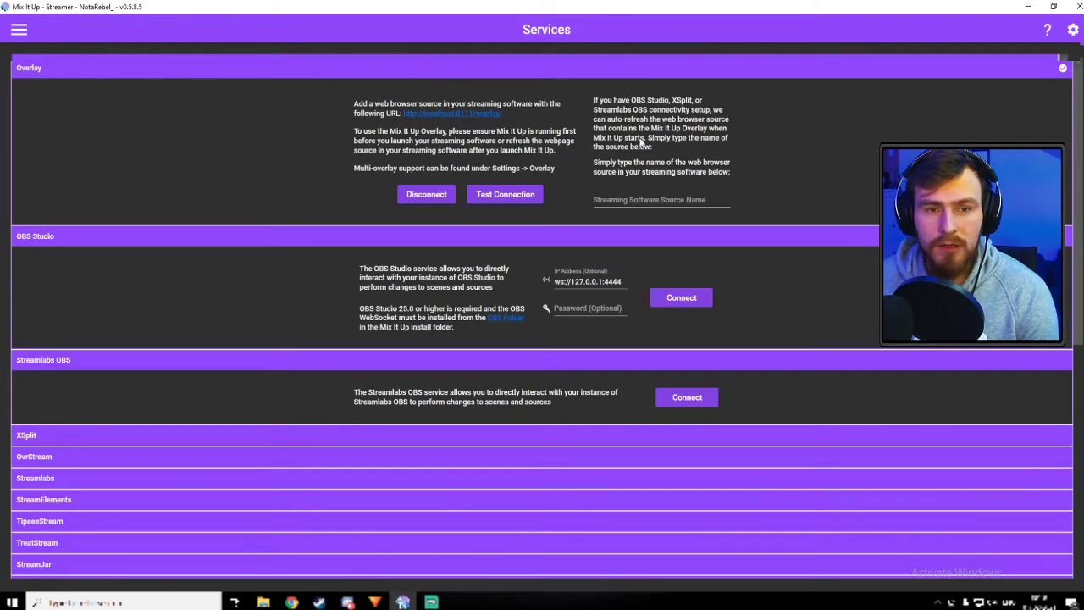
- Open the Channel Points page in Mix It Up
{"action": "left_click", "coordinate": [19, 31]}
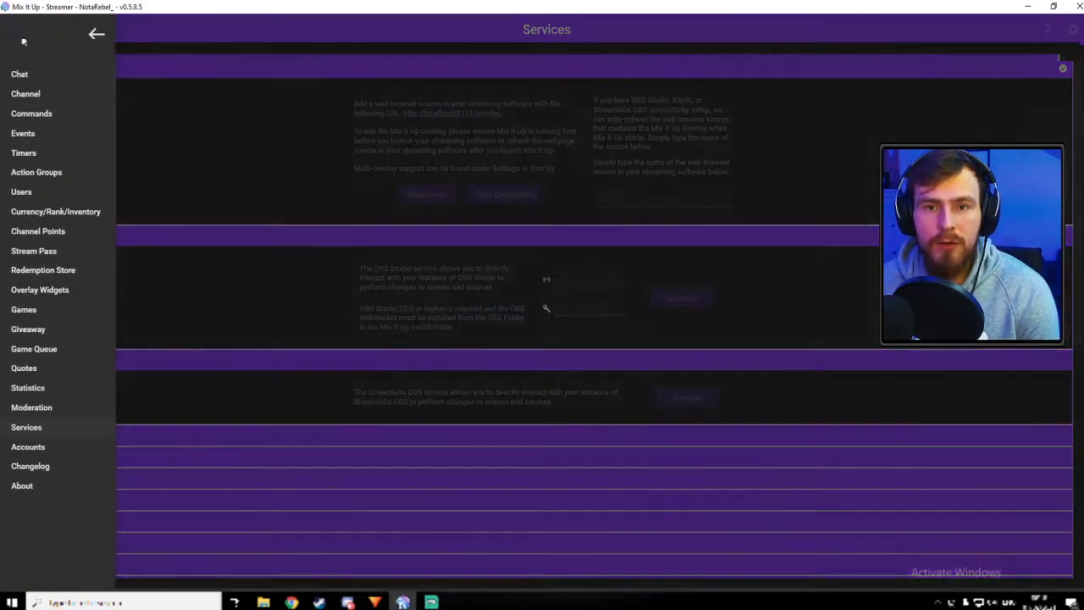
{"action": "left_click", "coordinate": [51, 231]}
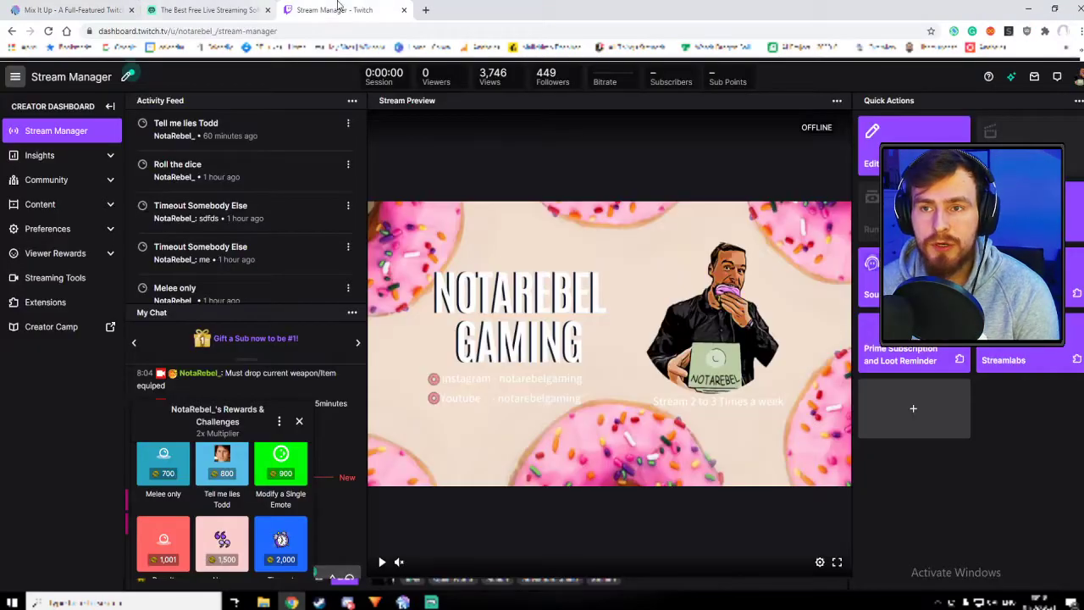
- Switch to the Twitch dashboard and open Manage Rewards & Challenges under Channel Points, down to the end of the custom rewards list
{"action": "left_click", "coordinate": [334, 9]}
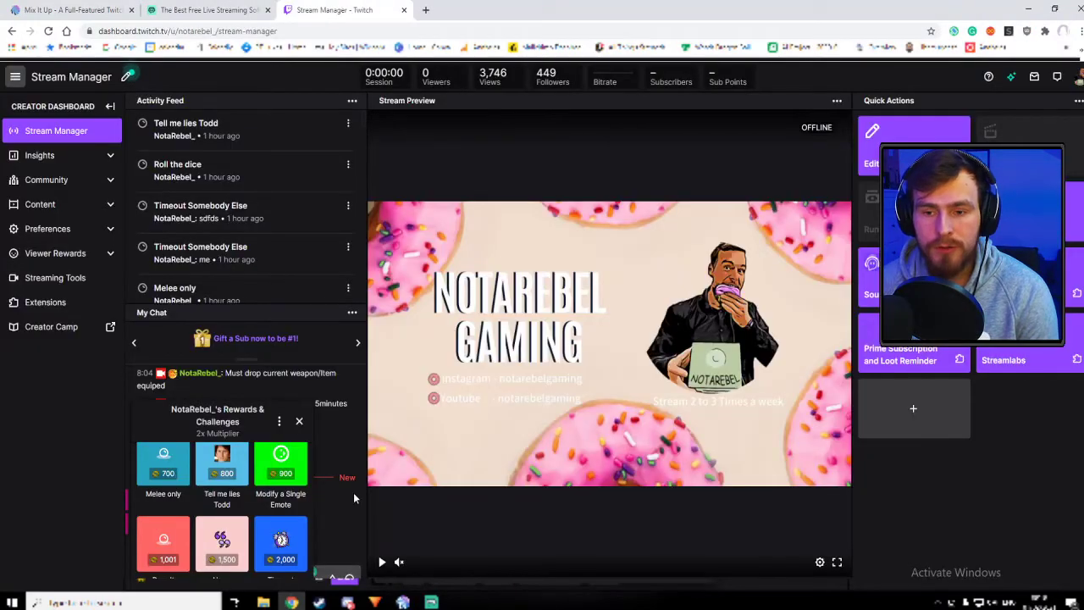
{"action": "left_click", "coordinate": [299, 421]}
{"action": "left_click", "coordinate": [66, 256]}
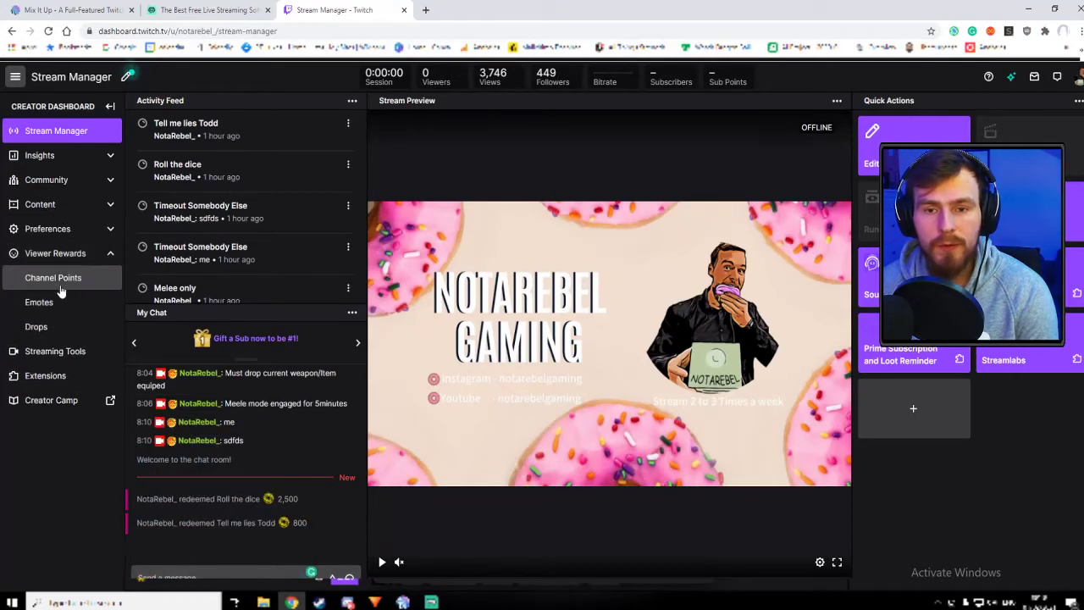
{"action": "left_click", "coordinate": [56, 276]}
{"action": "left_click", "coordinate": [389, 263]}
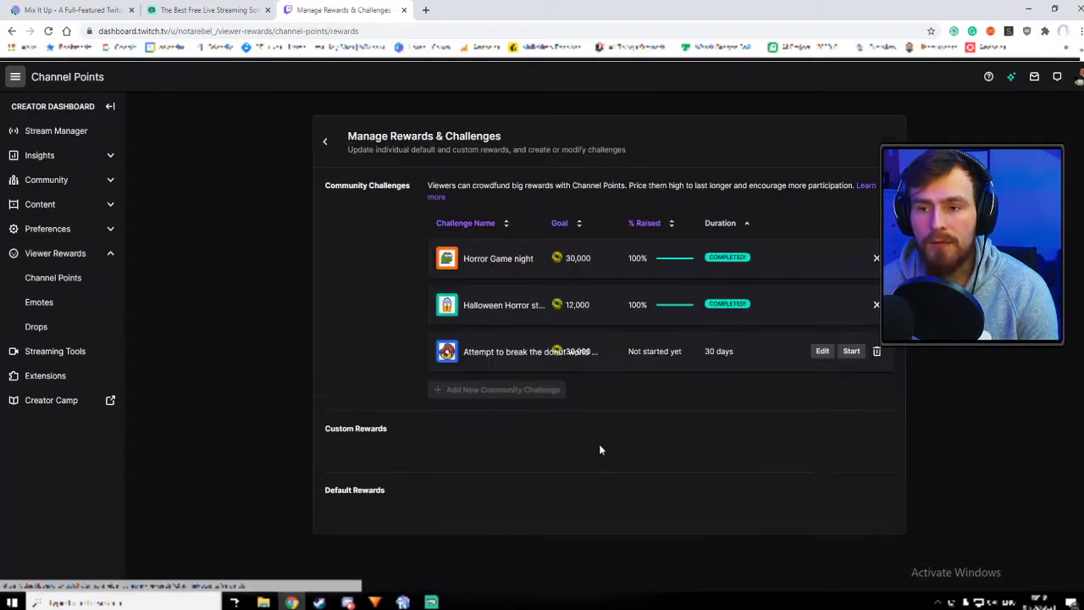
{"action": "scroll", "coordinate": [457, 347], "scroll_direction": "down", "scroll_amount": 4}
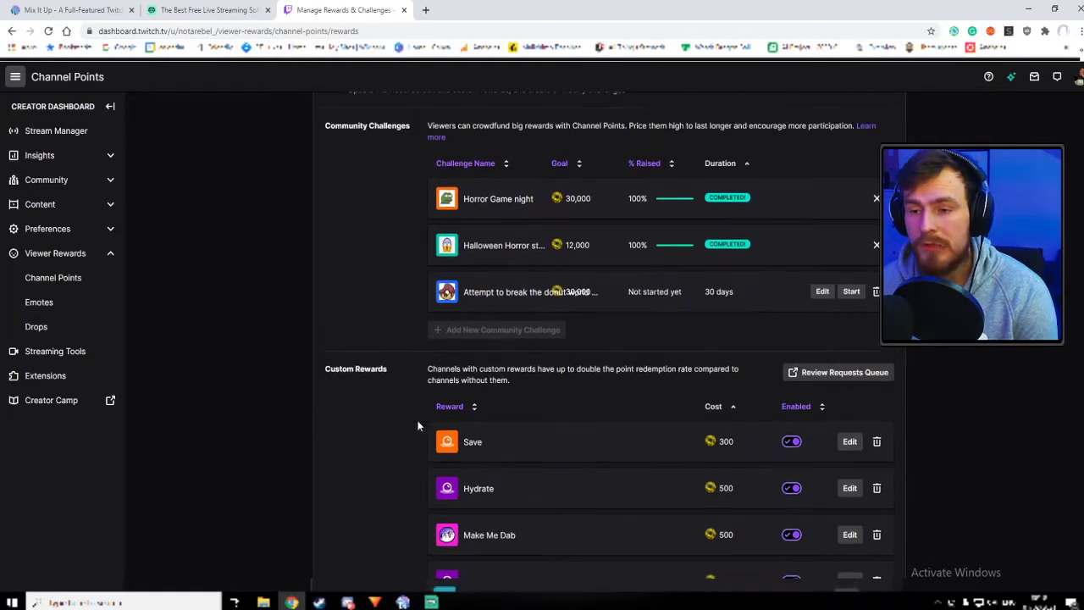
{"action": "scroll", "coordinate": [592, 262], "scroll_direction": "down", "scroll_amount": 2}
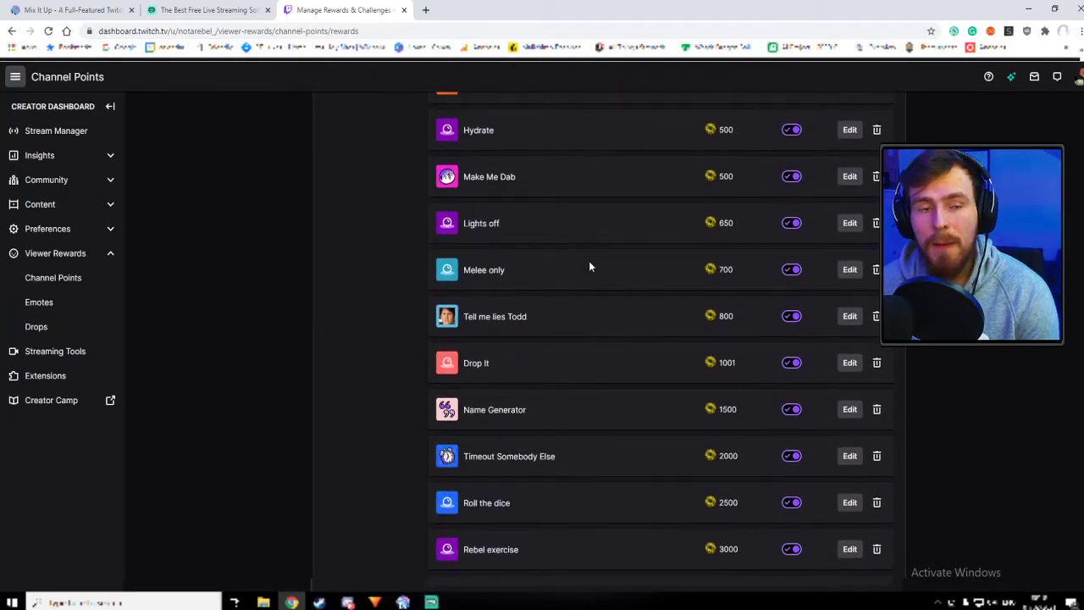
{"action": "scroll", "coordinate": [590, 261], "scroll_direction": "down", "scroll_amount": 2}
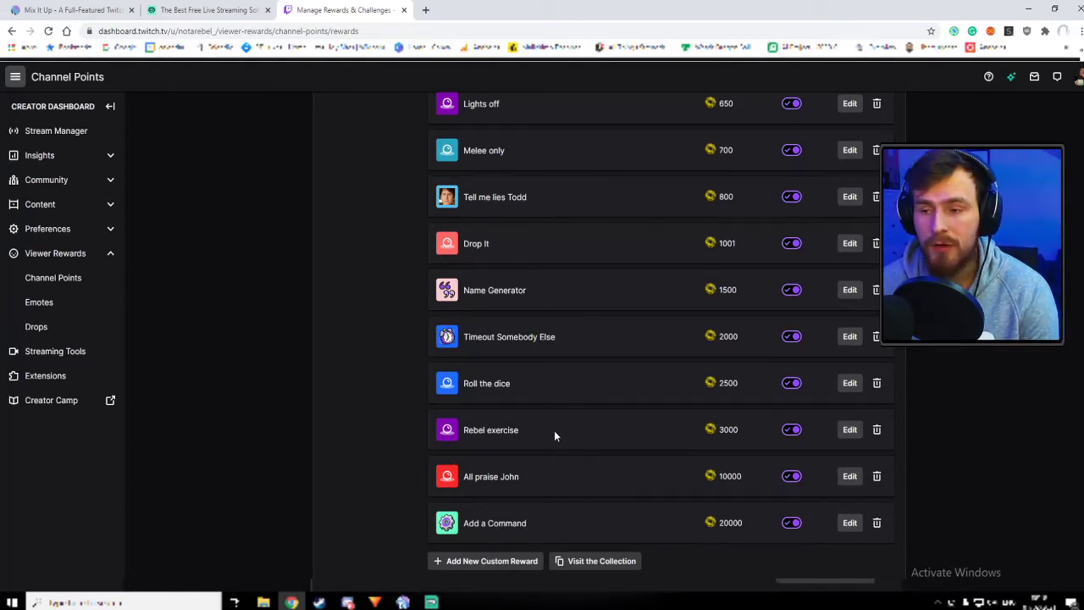
- Copy the name of the Rebel exercise reward and switch to the Channel Points page in Mix It Up
{"action": "right_click", "coordinate": [467, 439]}
{"action": "left_click", "coordinate": [494, 443]}
{"action": "left_click", "coordinate": [403, 603]}
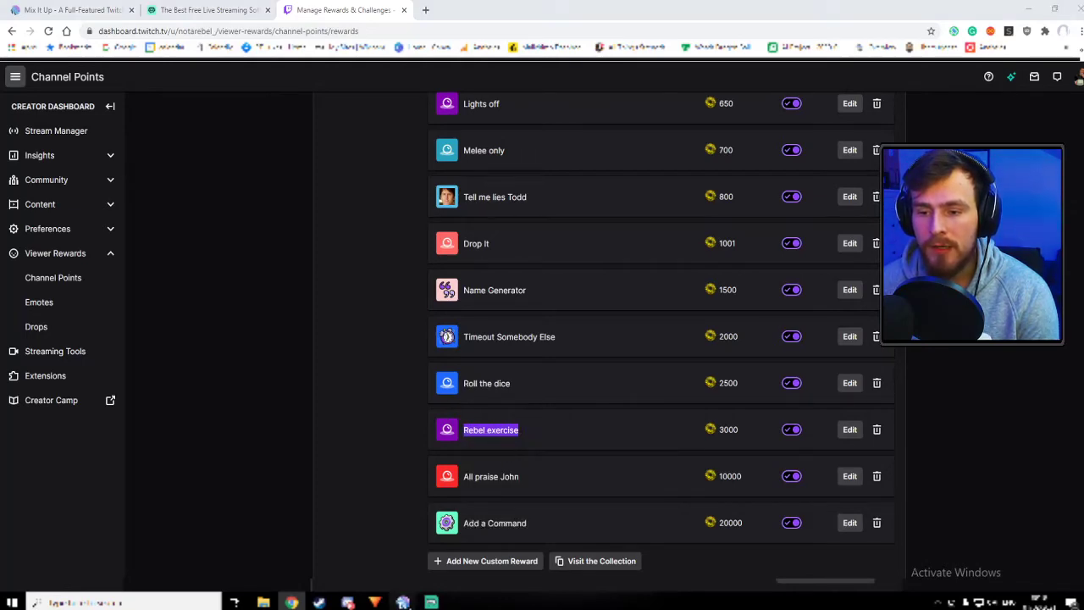
{"action": "left_click", "coordinate": [19, 29]}
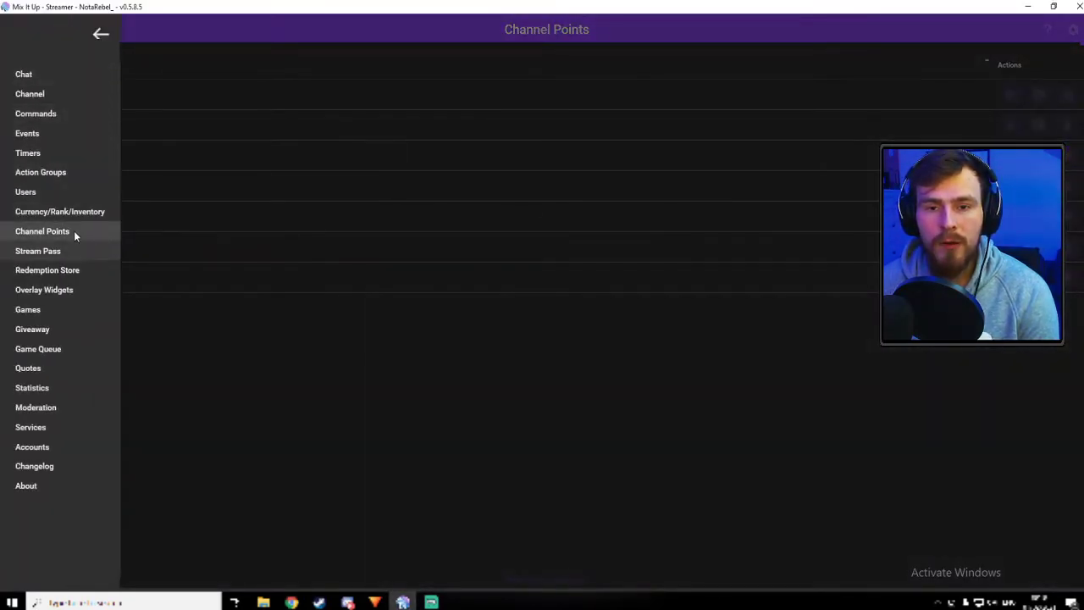
{"action": "left_click", "coordinate": [63, 251]}
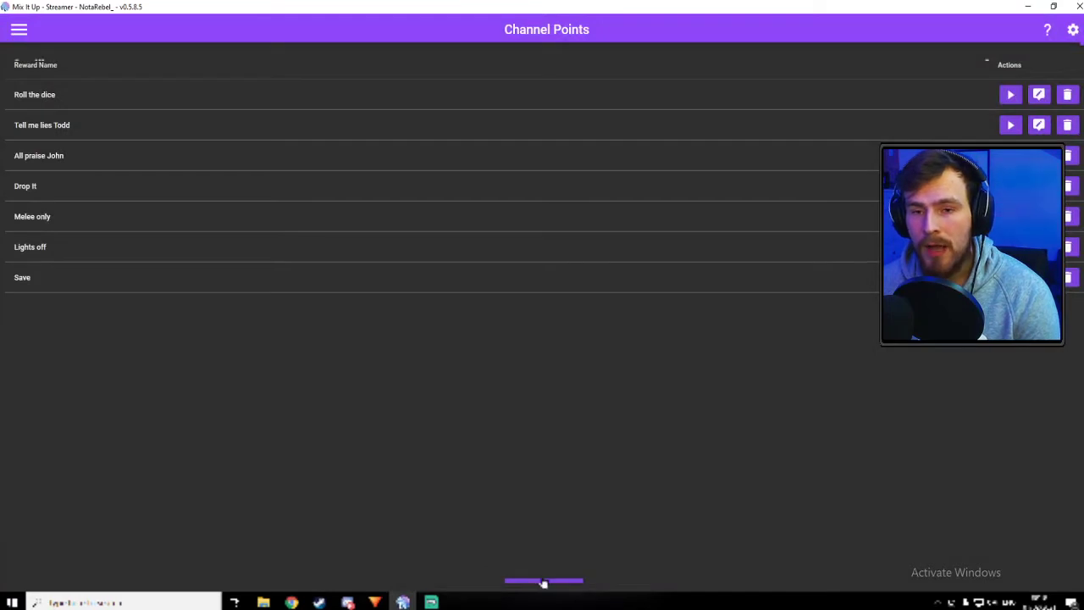
- Create a new channel points command with the copied reward name Rebel exercise
{"action": "left_click", "coordinate": [543, 583]}
{"action": "left_click", "coordinate": [559, 334]}
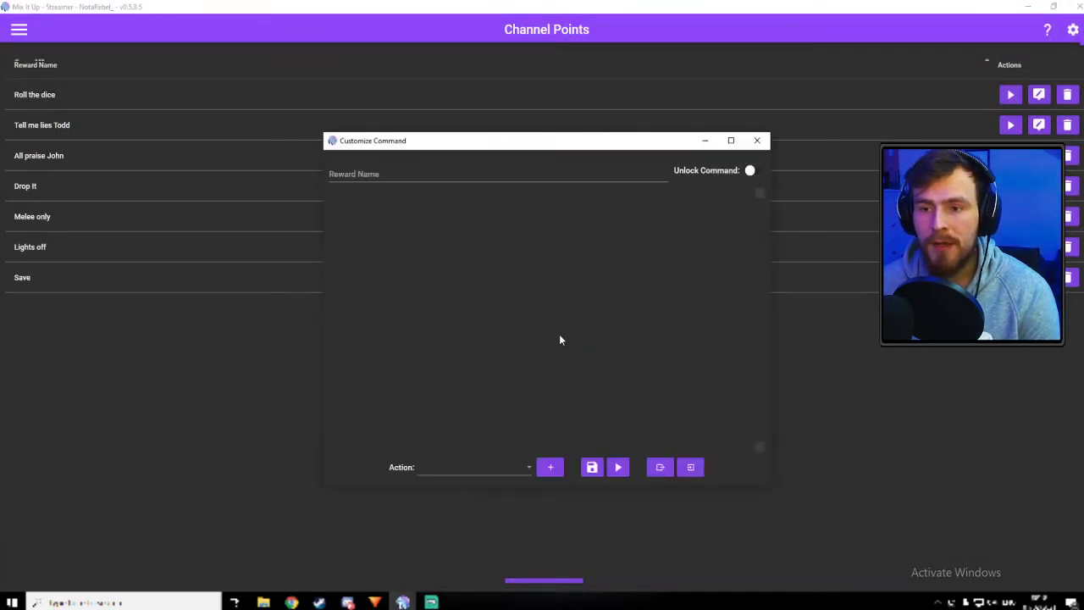
{"action": "left_click", "coordinate": [389, 173]}
{"action": "right_click", "coordinate": [395, 178]}
{"action": "left_click", "coordinate": [432, 229]}
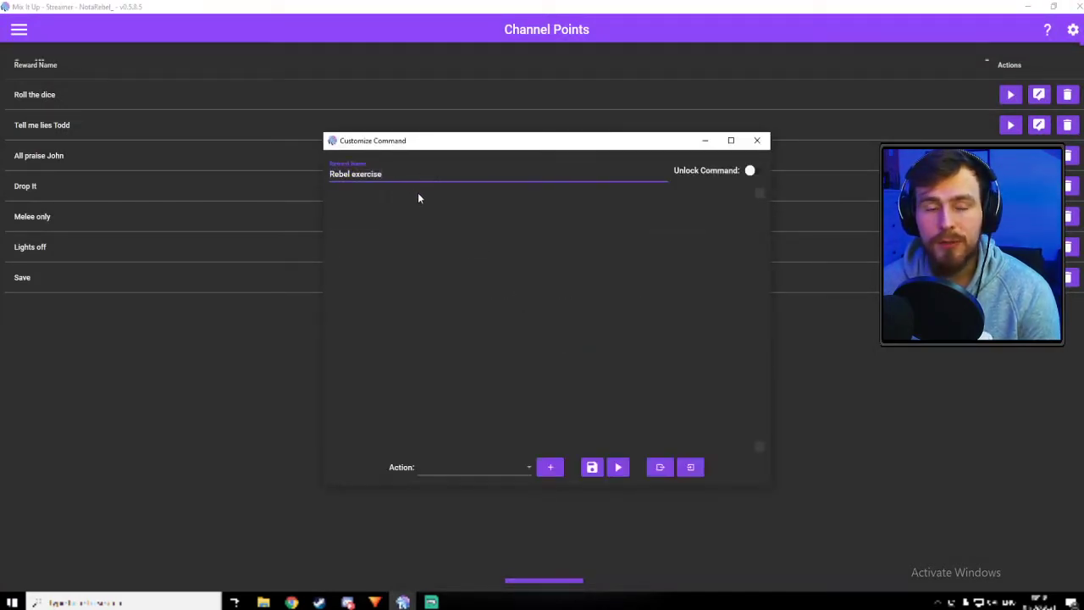
- Add an Overlay (Images & Videos) action to the Rebel exercise command
{"action": "left_click", "coordinate": [491, 473]}
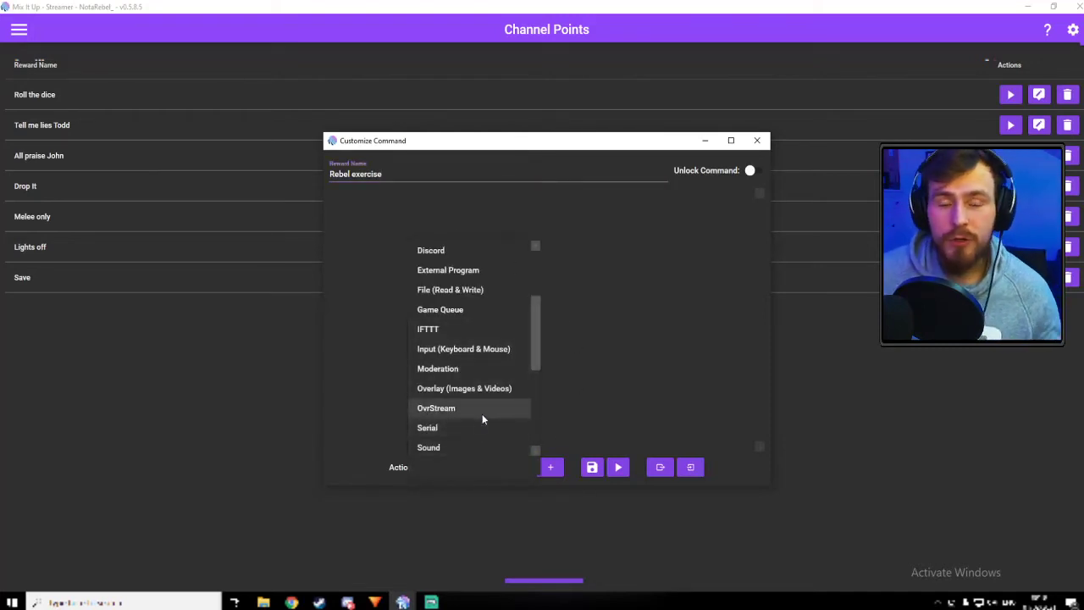
{"action": "scroll", "coordinate": [469, 287], "scroll_direction": "up", "scroll_amount": 3}
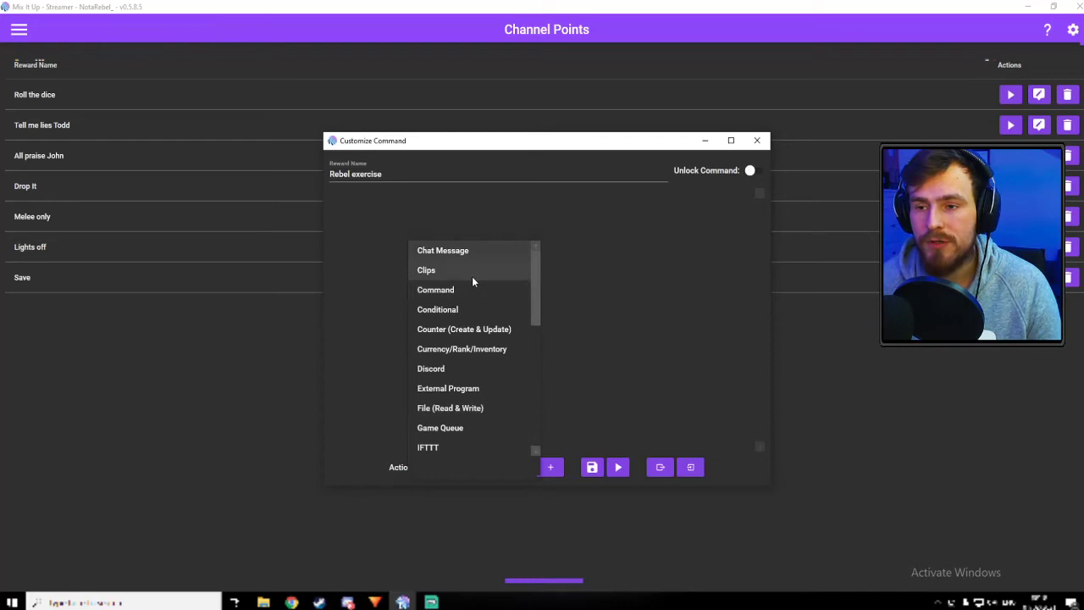
{"action": "scroll", "coordinate": [477, 386], "scroll_direction": "down", "scroll_amount": 1}
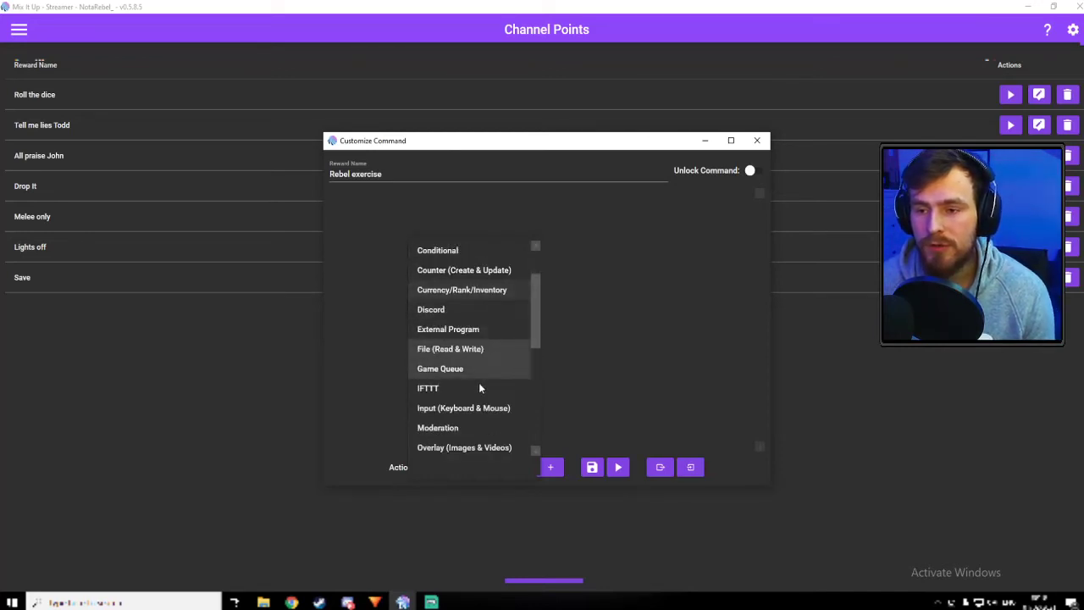
{"action": "scroll", "coordinate": [486, 274], "scroll_direction": "up", "scroll_amount": 1}
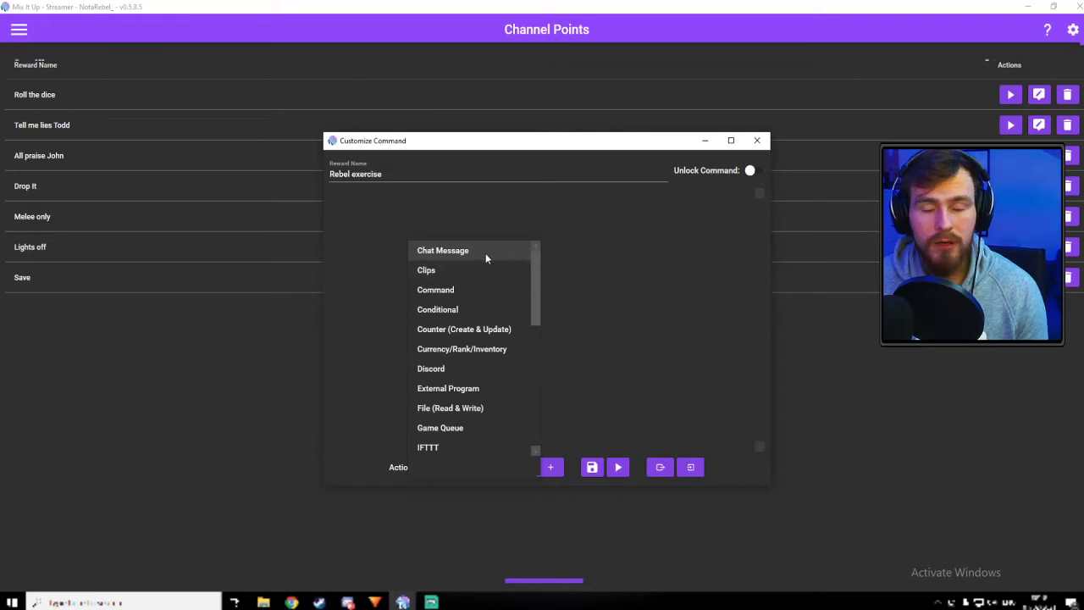
{"action": "scroll", "coordinate": [485, 253], "scroll_direction": "down", "scroll_amount": 1}
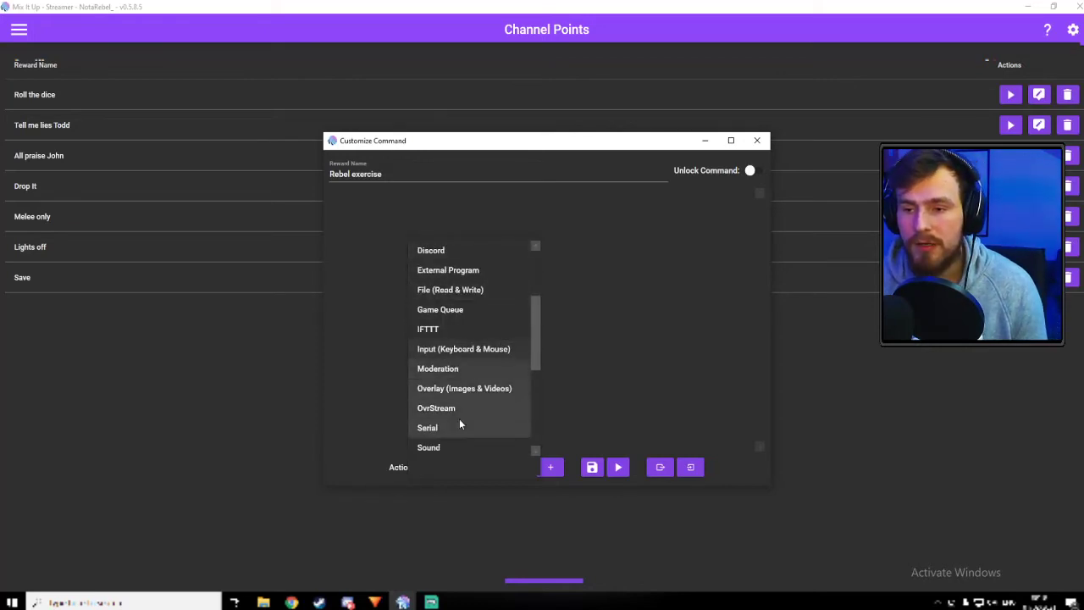
{"action": "scroll", "coordinate": [460, 423], "scroll_direction": "down", "scroll_amount": 1}
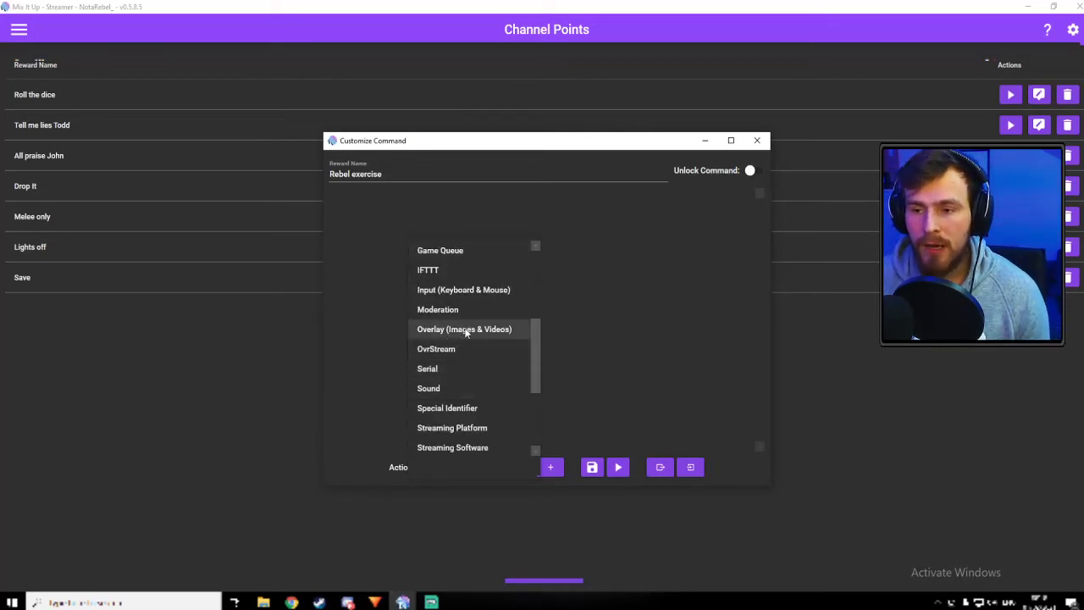
{"action": "left_click", "coordinate": [466, 330]}
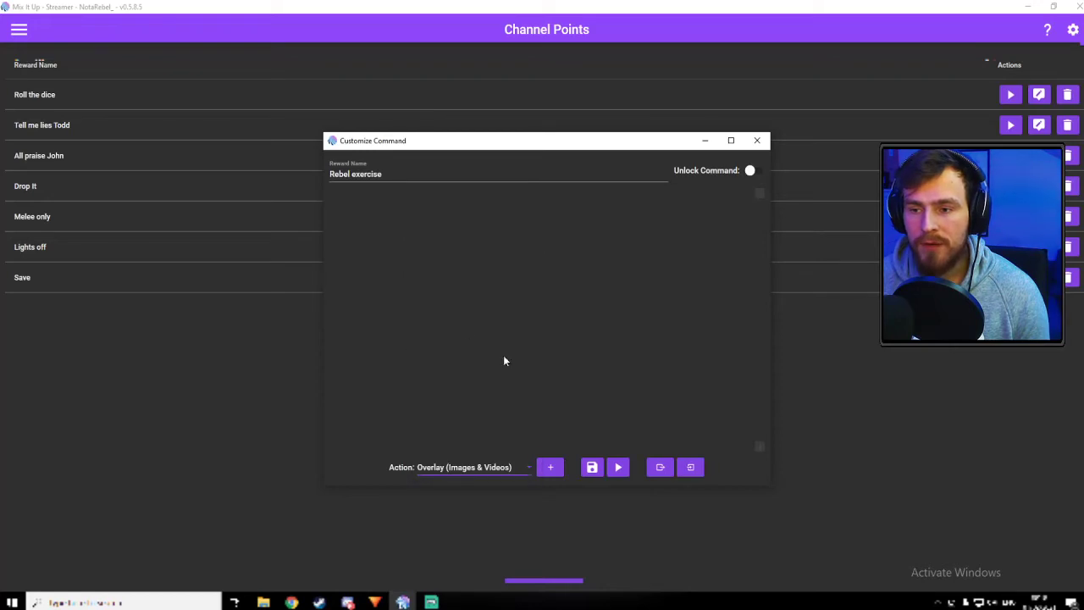
{"action": "left_click", "coordinate": [551, 467]}
- Set the overlay type to Video and load Exercise.mp4 from the Mix it up folder inside the desktop's stream folder
{"action": "left_click", "coordinate": [436, 245]}
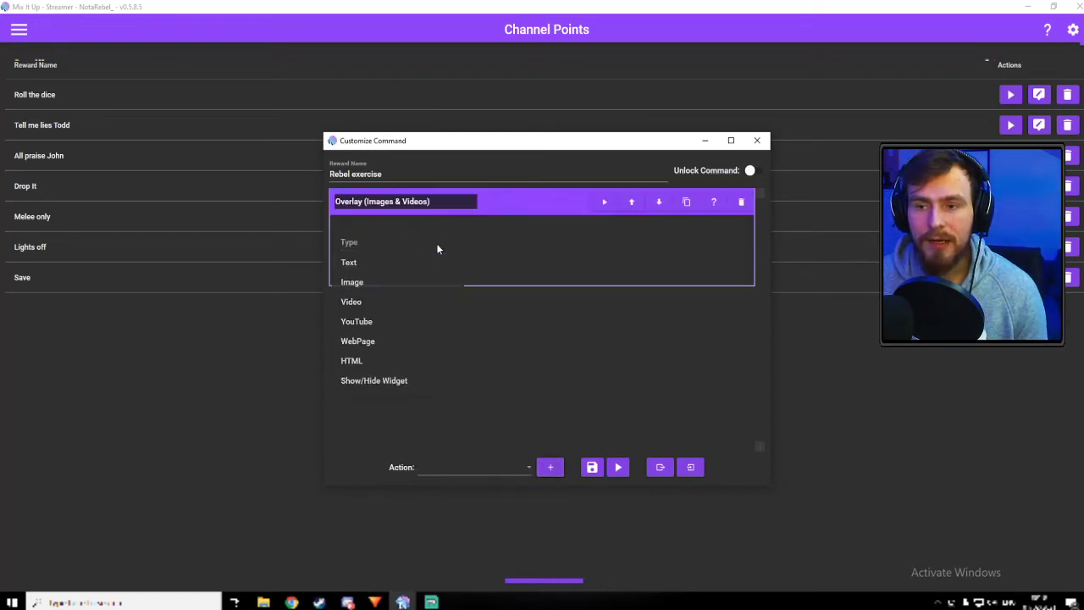
{"action": "left_click", "coordinate": [402, 297]}
{"action": "left_click", "coordinate": [721, 275]}
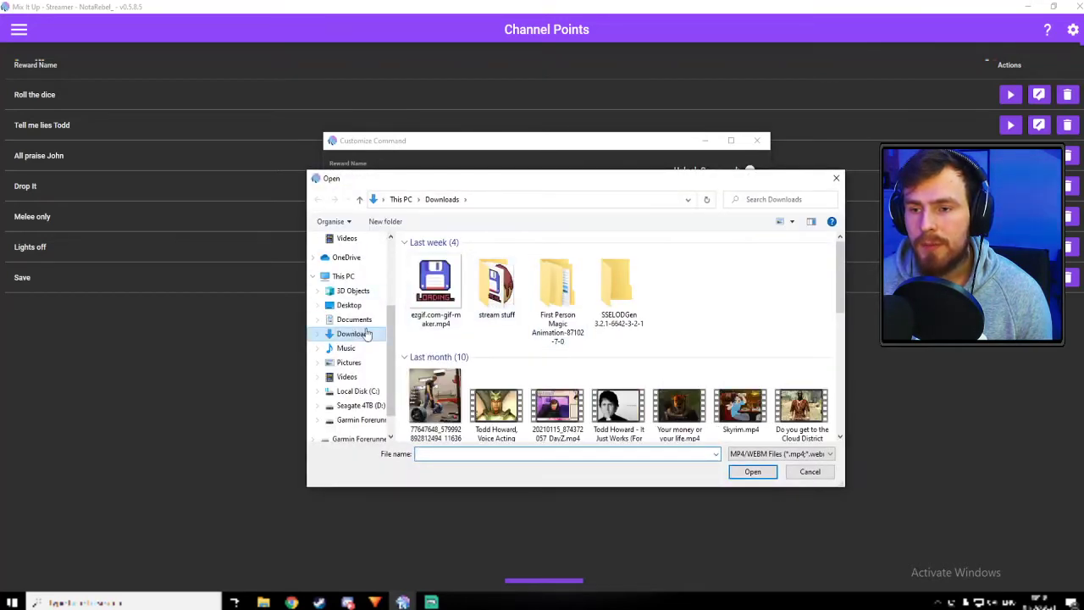
{"action": "left_click", "coordinate": [353, 304]}
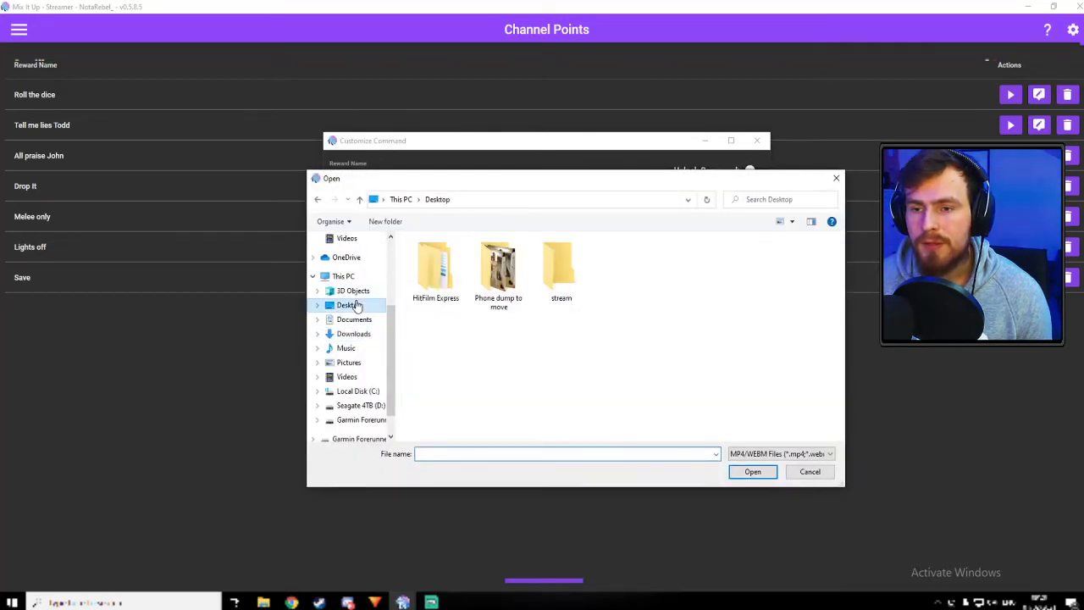
{"action": "double_click", "coordinate": [550, 282]}
{"action": "double_click", "coordinate": [744, 284]}
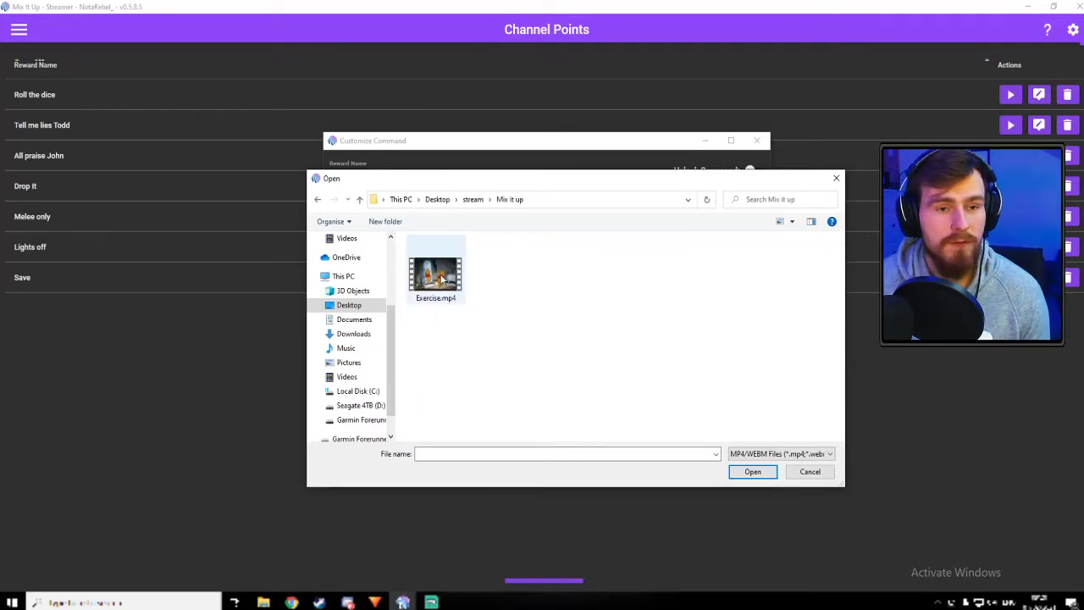
{"action": "double_click", "coordinate": [442, 278]}
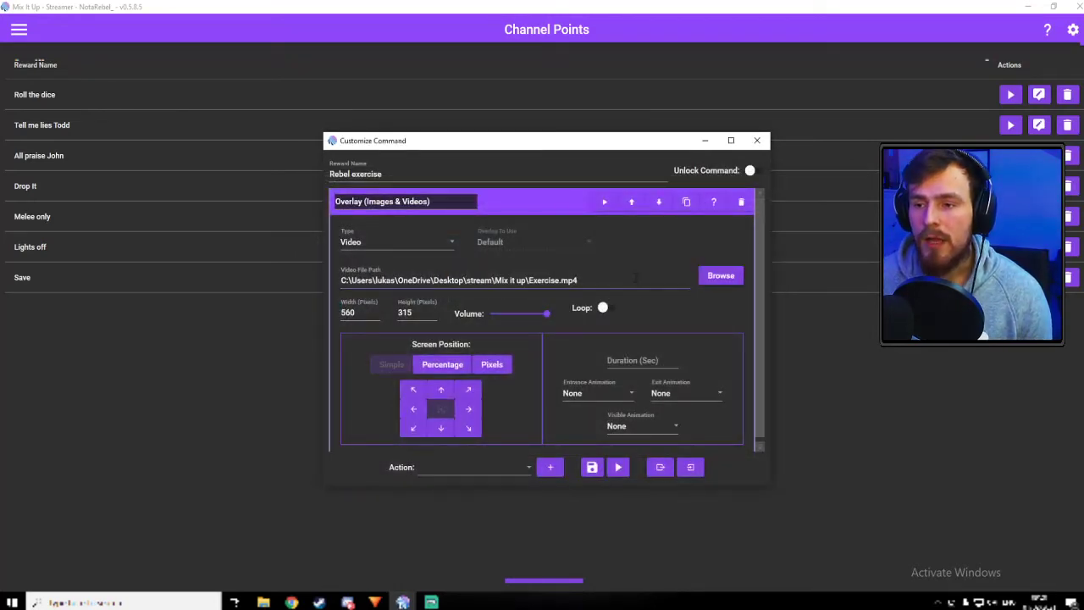
- Try to save the command without a duration, and set the overlay video's duration to 12 seconds
{"action": "left_click", "coordinate": [592, 469]}
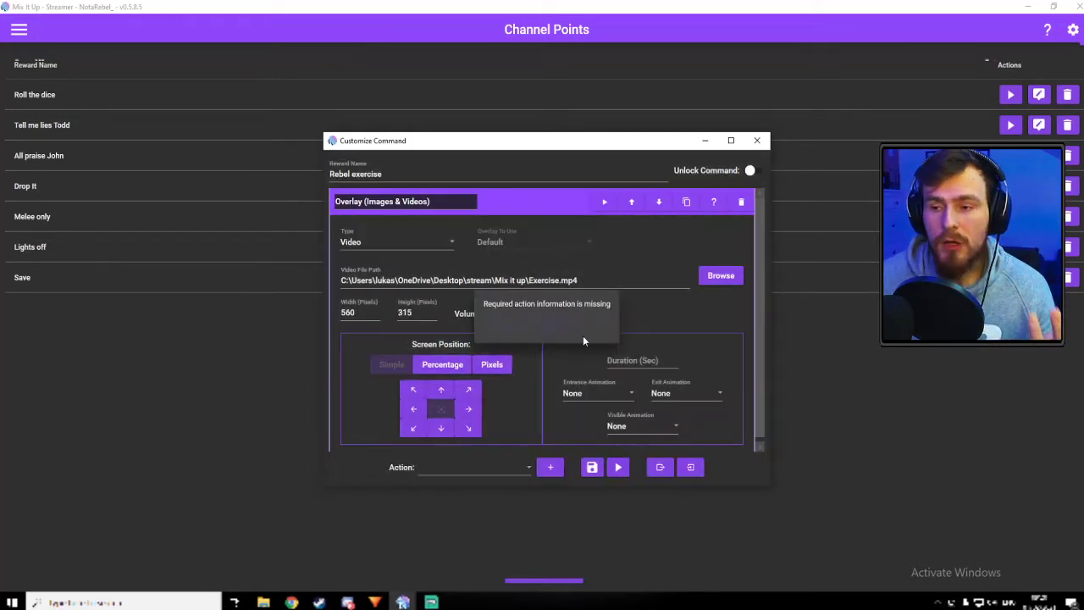
{"action": "left_click", "coordinate": [549, 329]}
{"action": "left_click", "coordinate": [633, 364]}
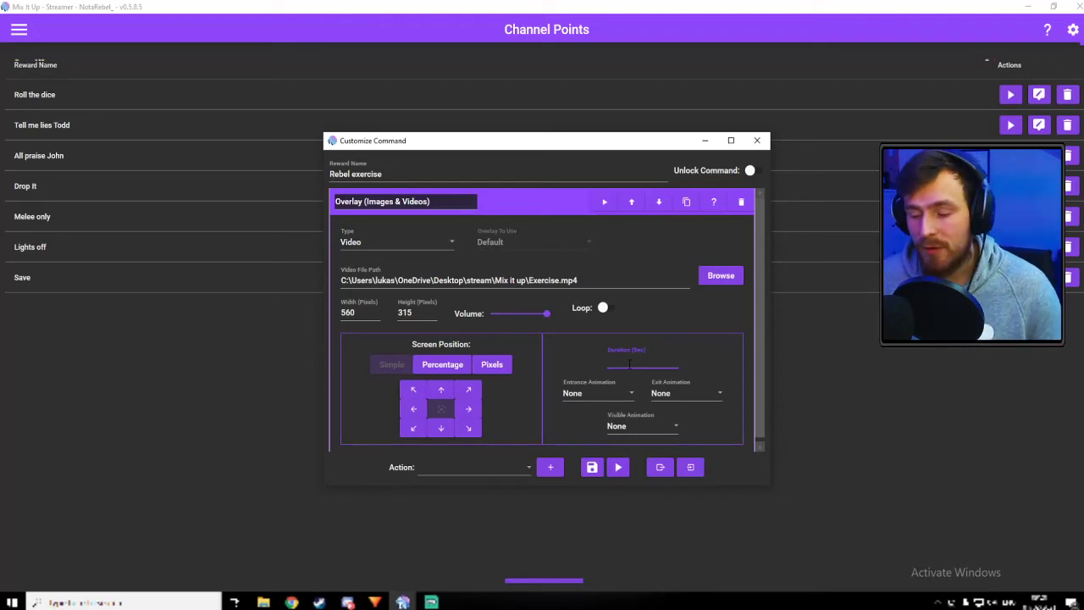
{"action": "type", "text": "12"}
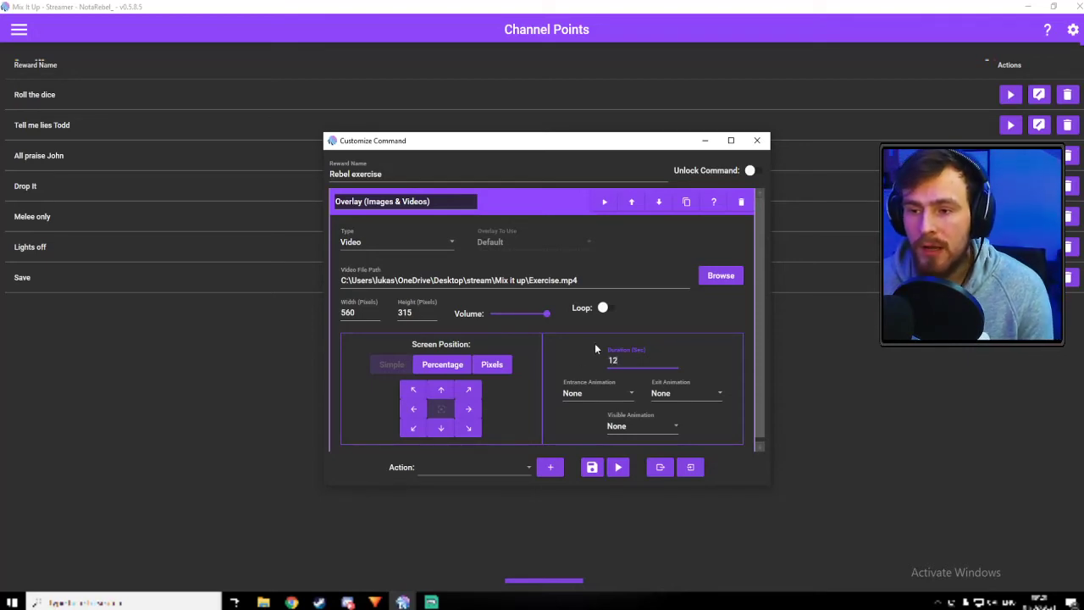
- Lower the overlay video's volume to about two thirds and save the Rebel exercise command
{"action": "left_click", "coordinate": [545, 321]}
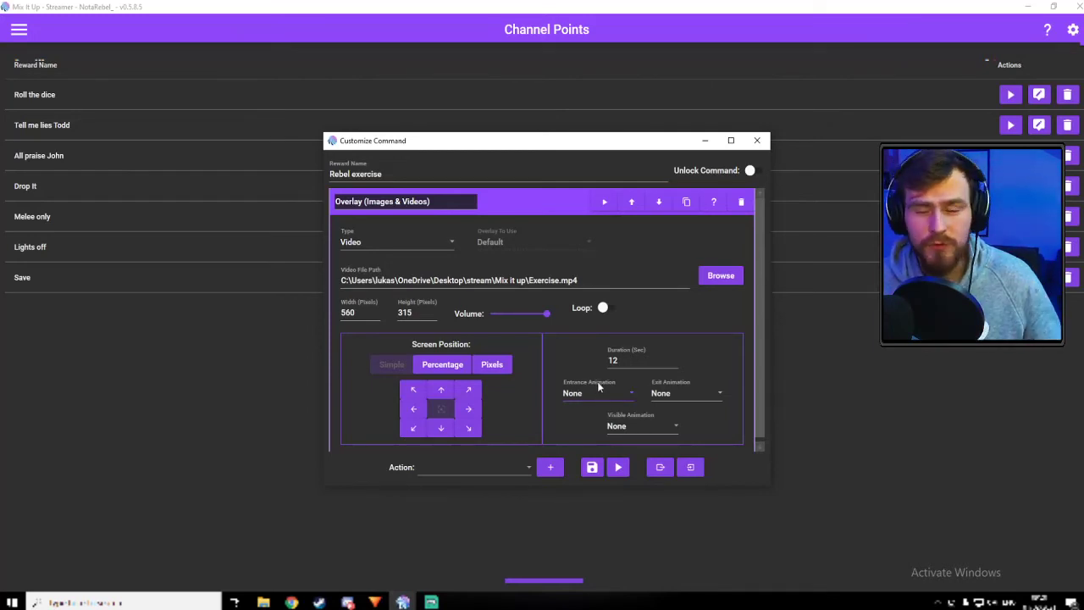
{"action": "mouse_move", "coordinate": [547, 313]}
{"action": "left_mouse_down"}
{"action": "mouse_move", "coordinate": [504, 311]}
{"action": "mouse_move", "coordinate": [541, 316]}
{"action": "mouse_move", "coordinate": [522, 318]}
{"action": "mouse_move", "coordinate": [531, 316]}
{"action": "left_mouse_up"}
{"action": "scroll", "coordinate": [660, 305], "scroll_direction": "down", "scroll_amount": 1}
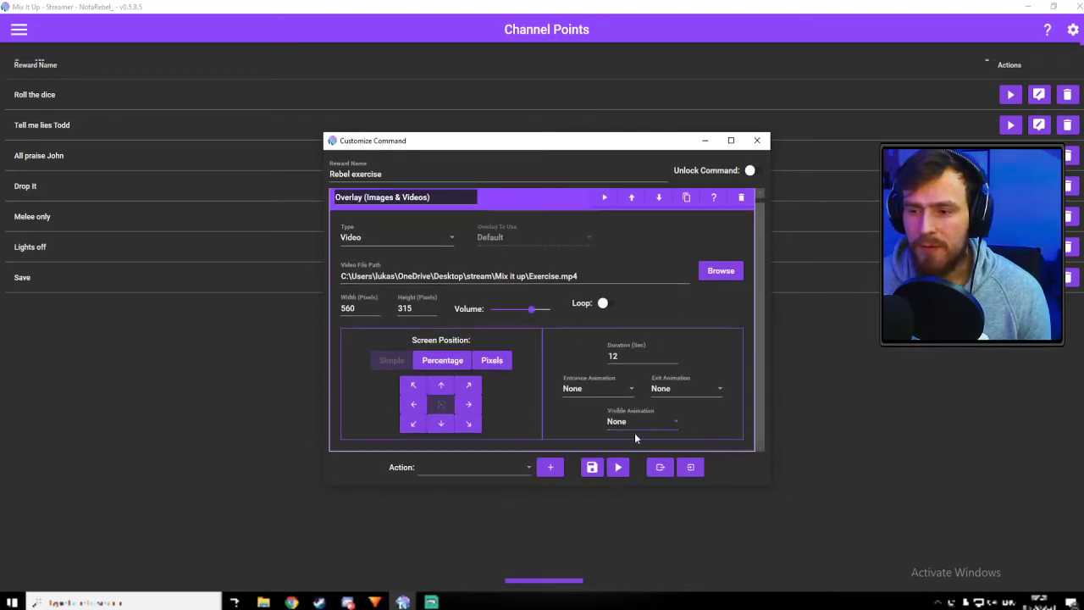
{"action": "left_click", "coordinate": [592, 468]}
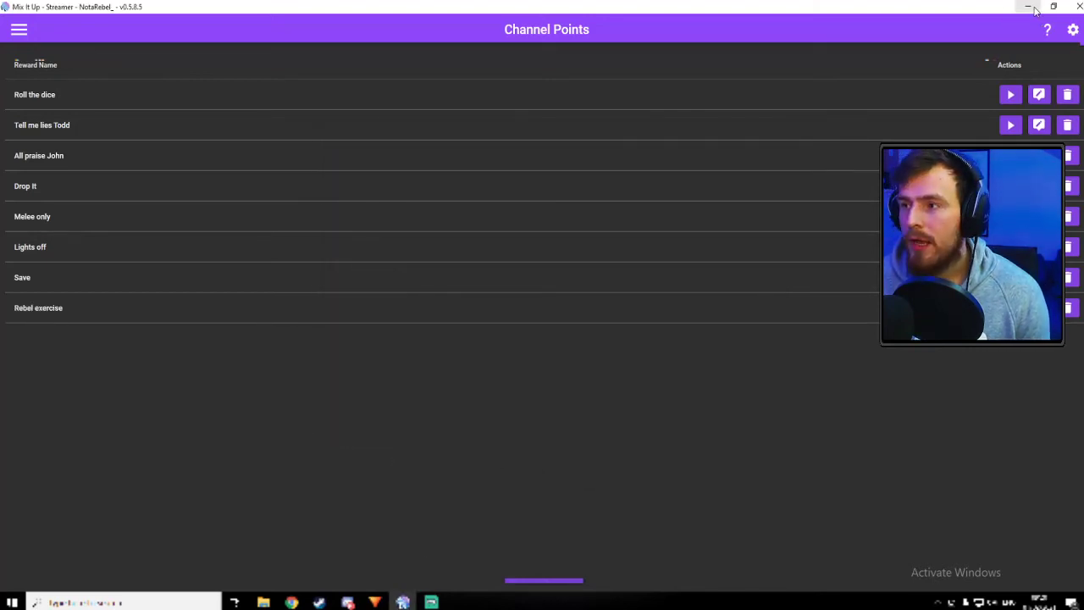
- Switch to the Twitch dashboard in the browser and open Stream Manager
{"action": "left_click", "coordinate": [292, 601]}
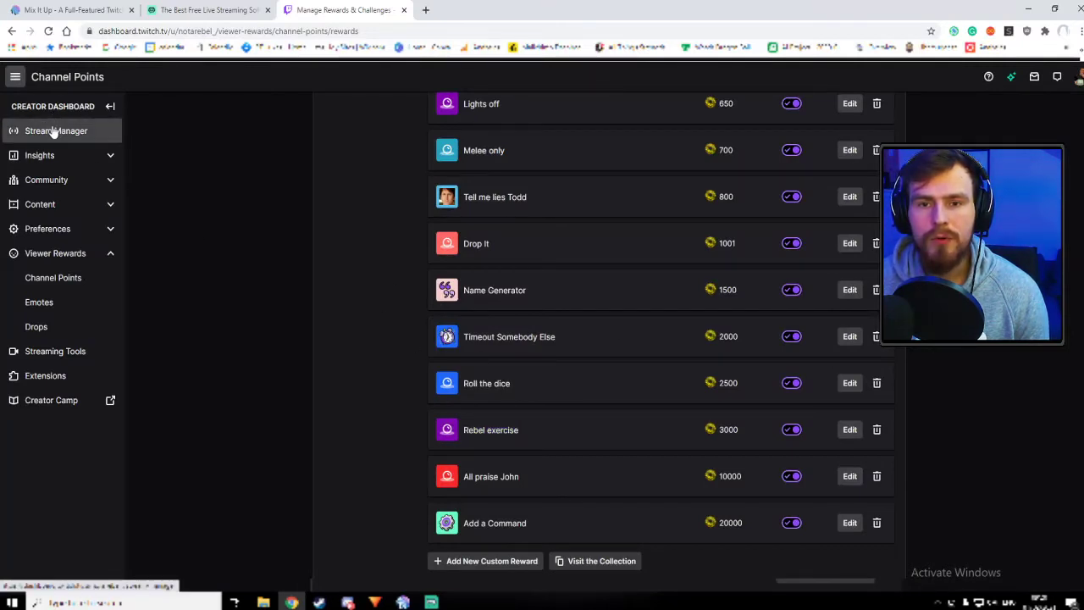
{"action": "key", "text": "alt+Left"}
{"action": "key", "text": "alt+Left"}
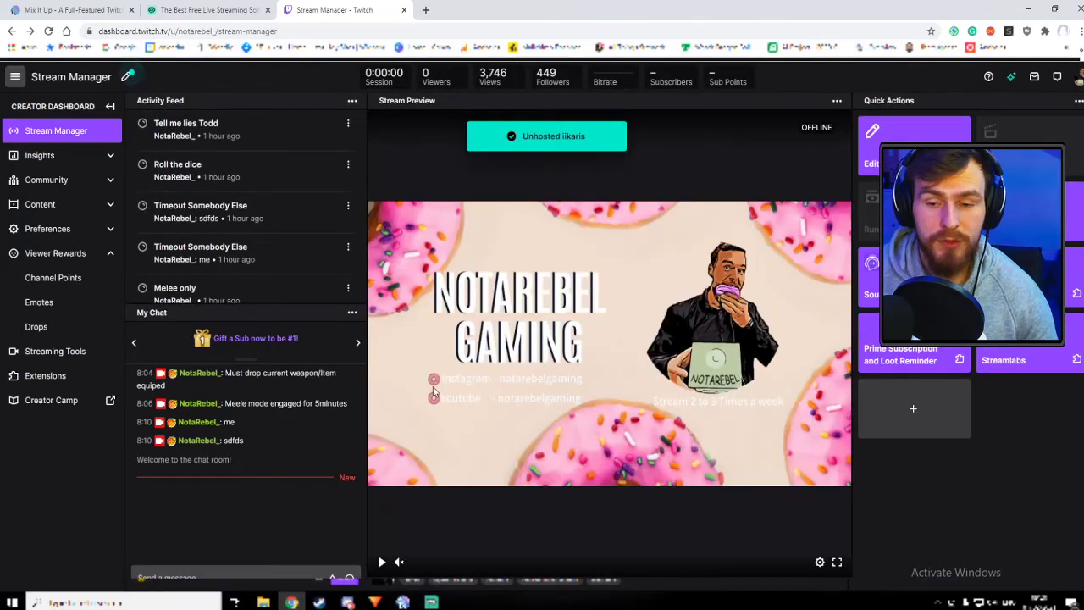
- Redeem the Rebel exercise reward for 3,000 channel points from the chat's Rewards & Challenges list
{"action": "left_click", "coordinate": [142, 580]}
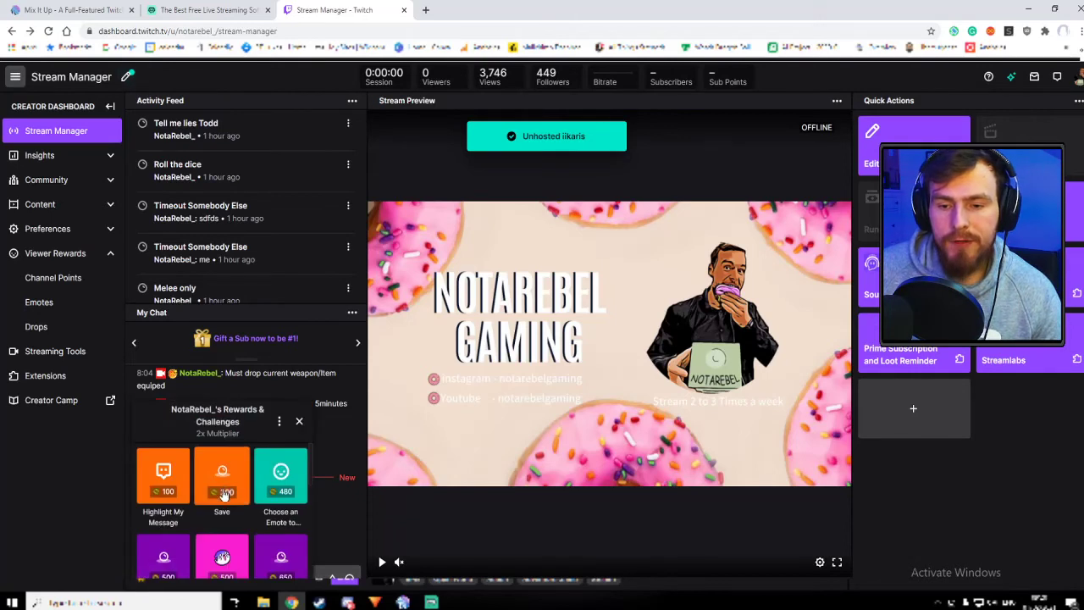
{"action": "scroll", "coordinate": [233, 501], "scroll_direction": "down", "scroll_amount": 5}
{"action": "scroll", "coordinate": [233, 502], "scroll_direction": "down", "scroll_amount": 1}
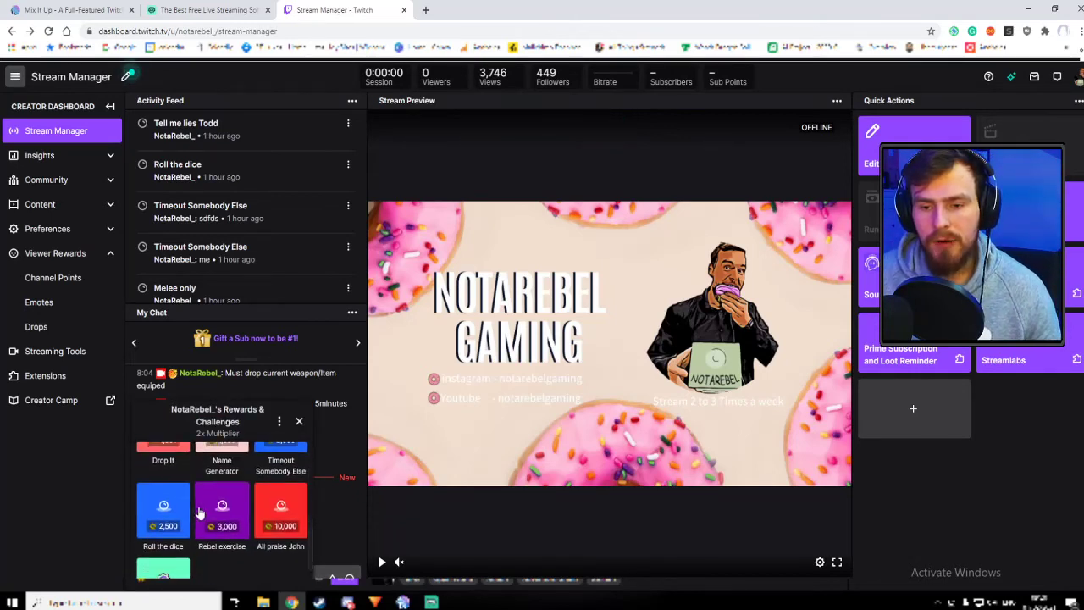
{"action": "left_click", "coordinate": [222, 506]}
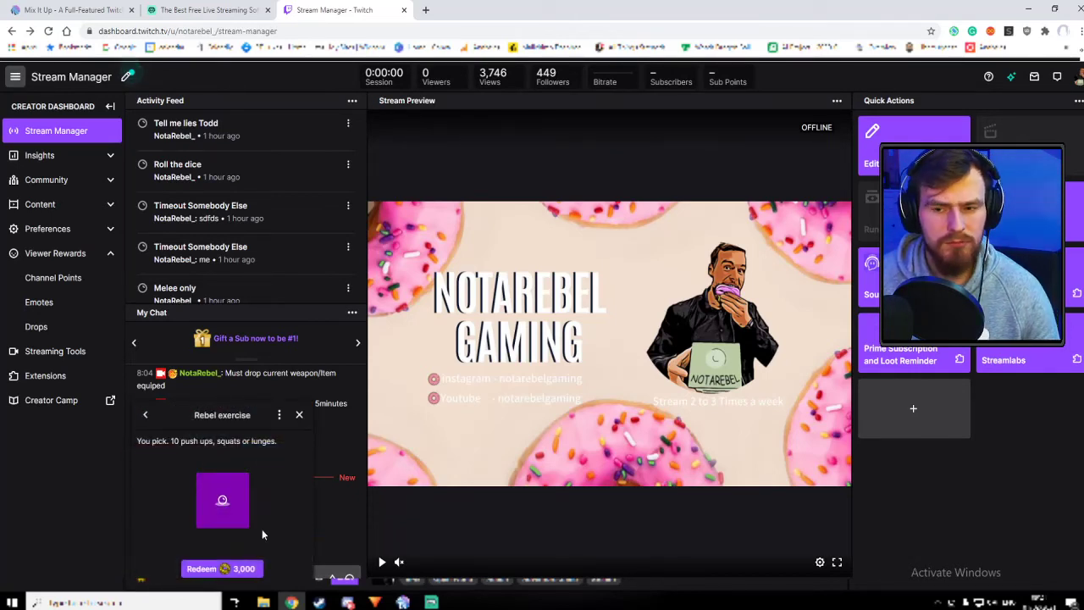
{"action": "left_click", "coordinate": [235, 566]}
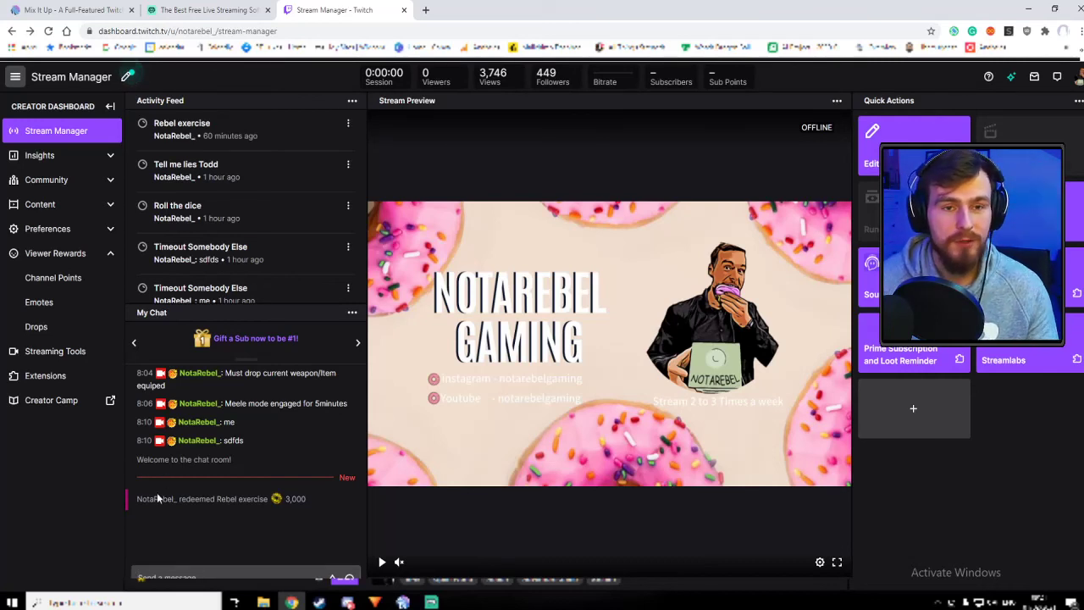
- Look through the available rewards in the chat's Rewards & Challenges list and close it
{"action": "left_click", "coordinate": [142, 579]}
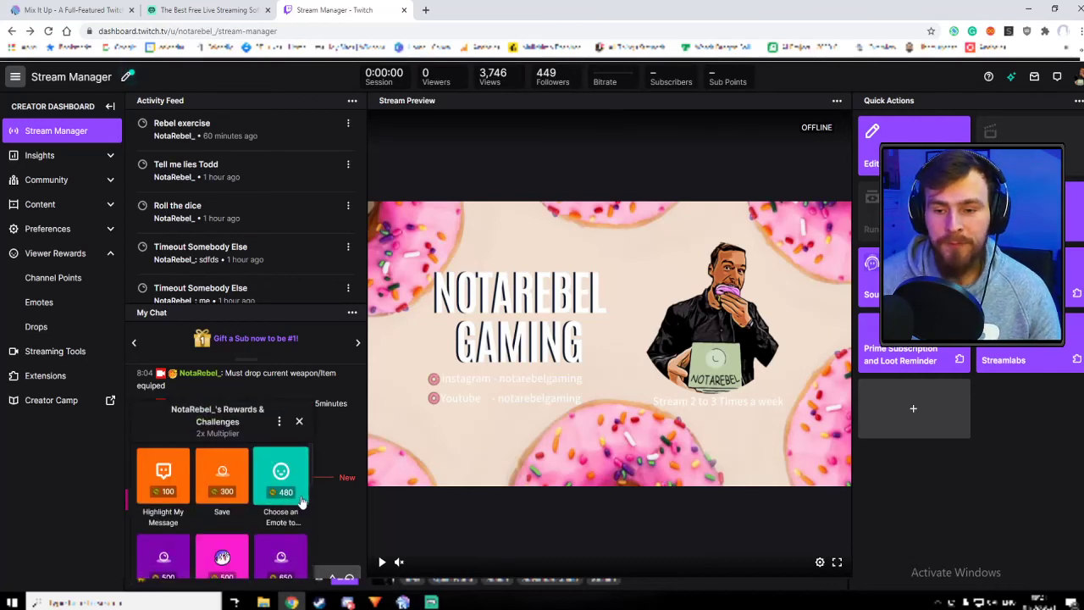
{"action": "scroll", "coordinate": [265, 514], "scroll_direction": "down", "scroll_amount": 2}
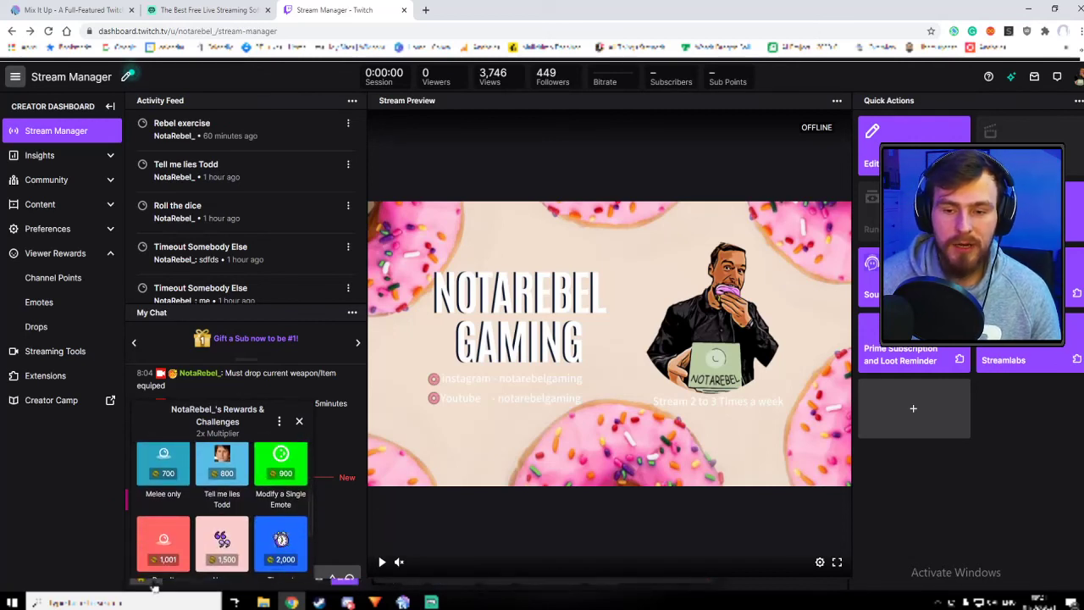
{"action": "key", "text": "Escape"}
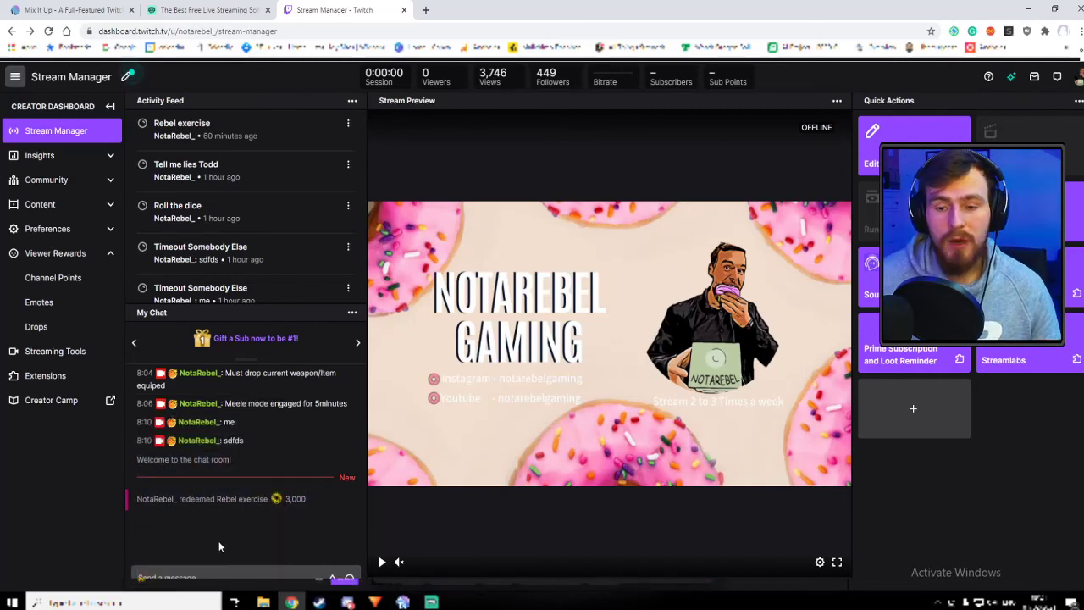